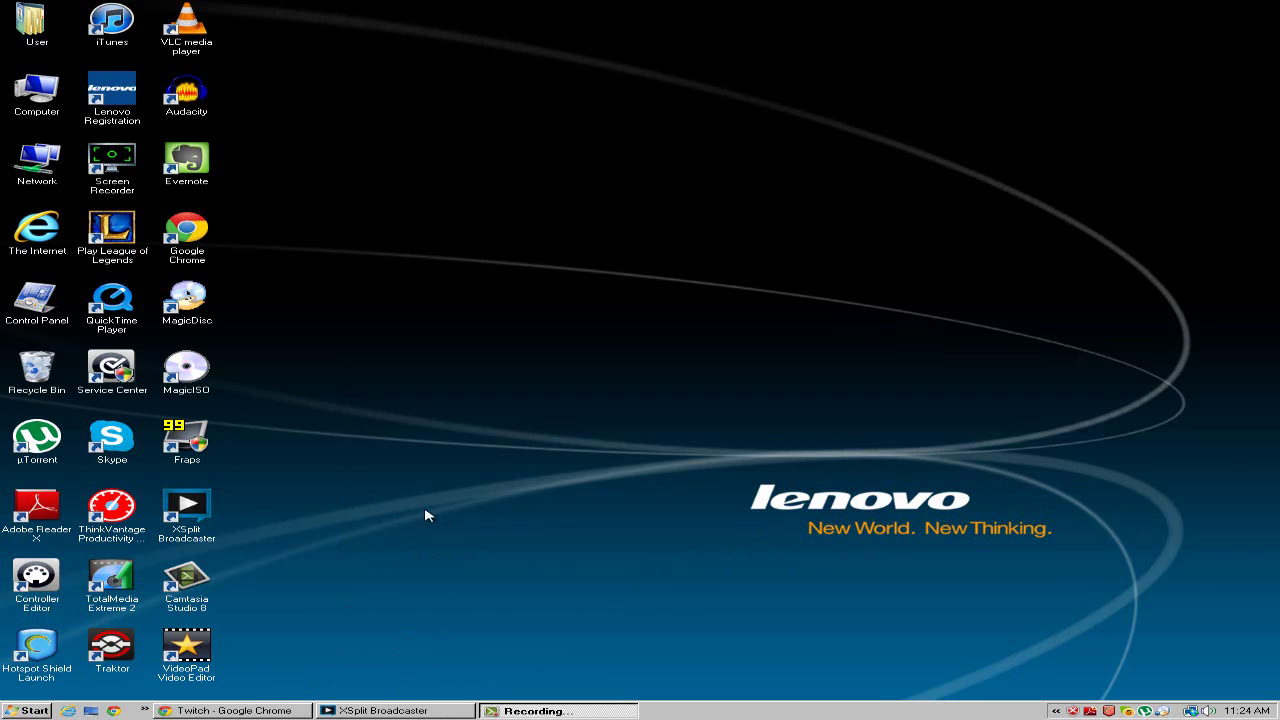
pyautogui.click(213, 711)
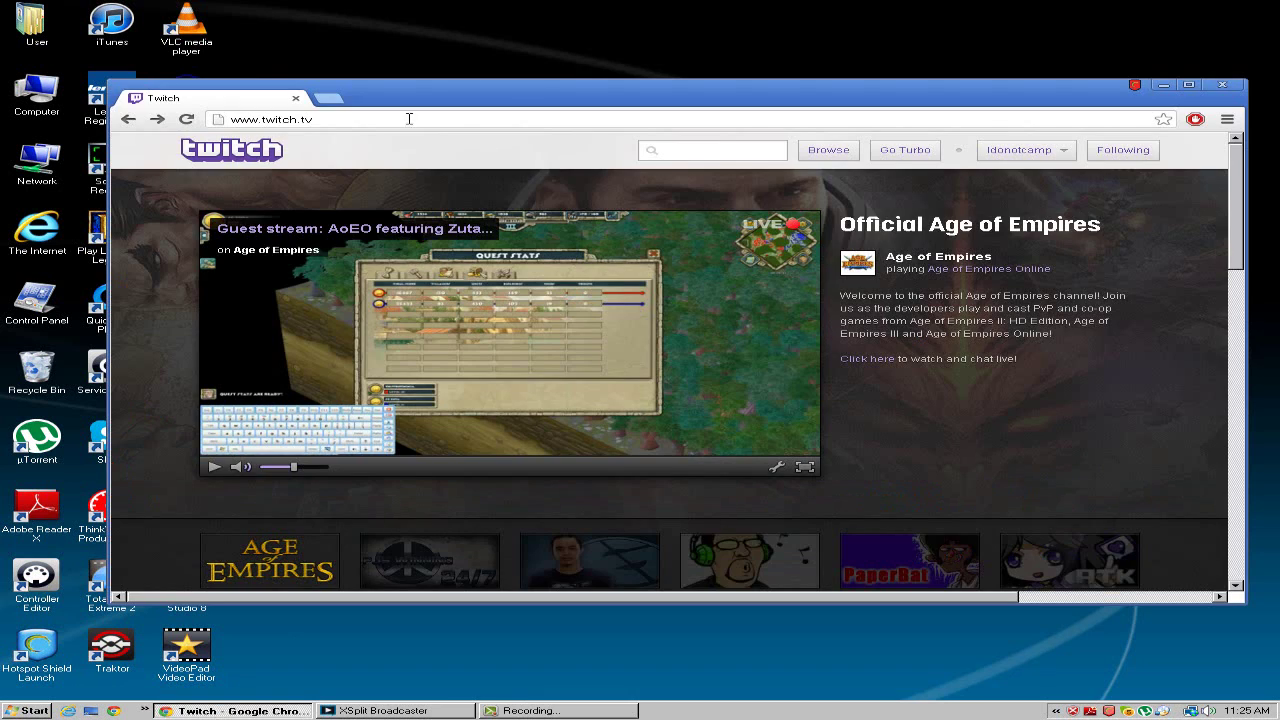
pyautogui.click(400, 98)
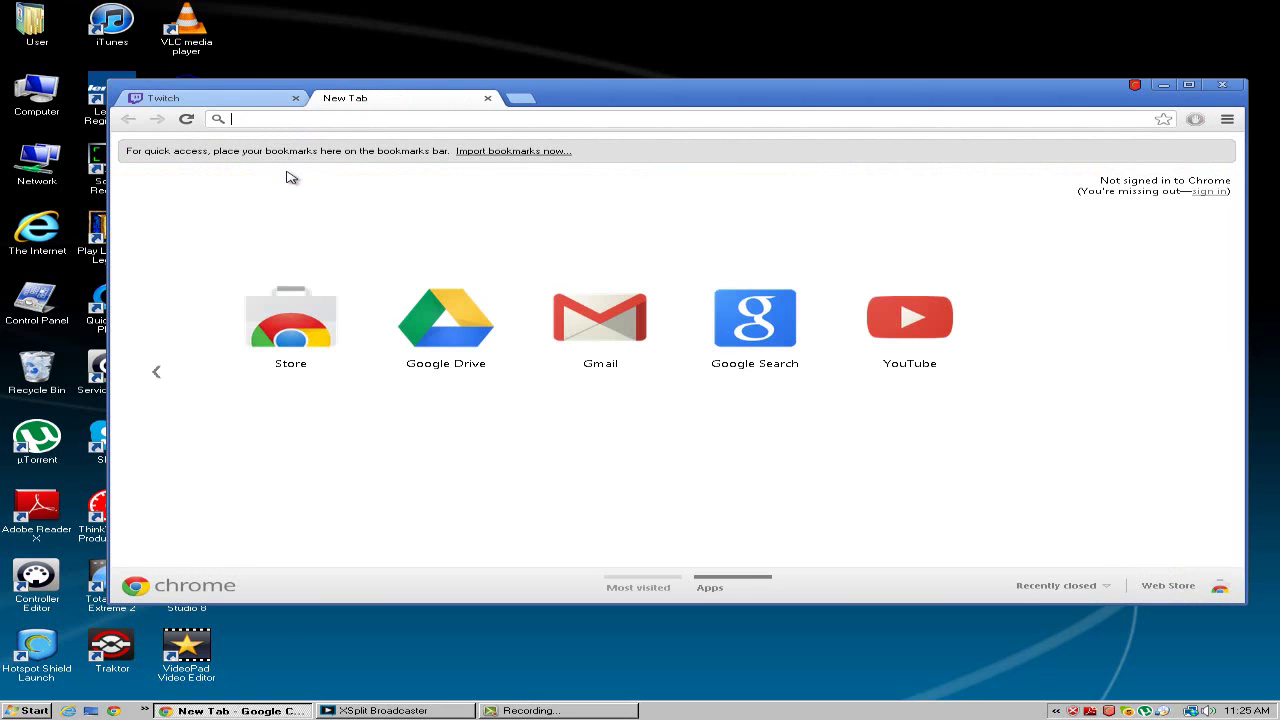
pyautogui.write('xsplit')
pyautogui.press('Return')
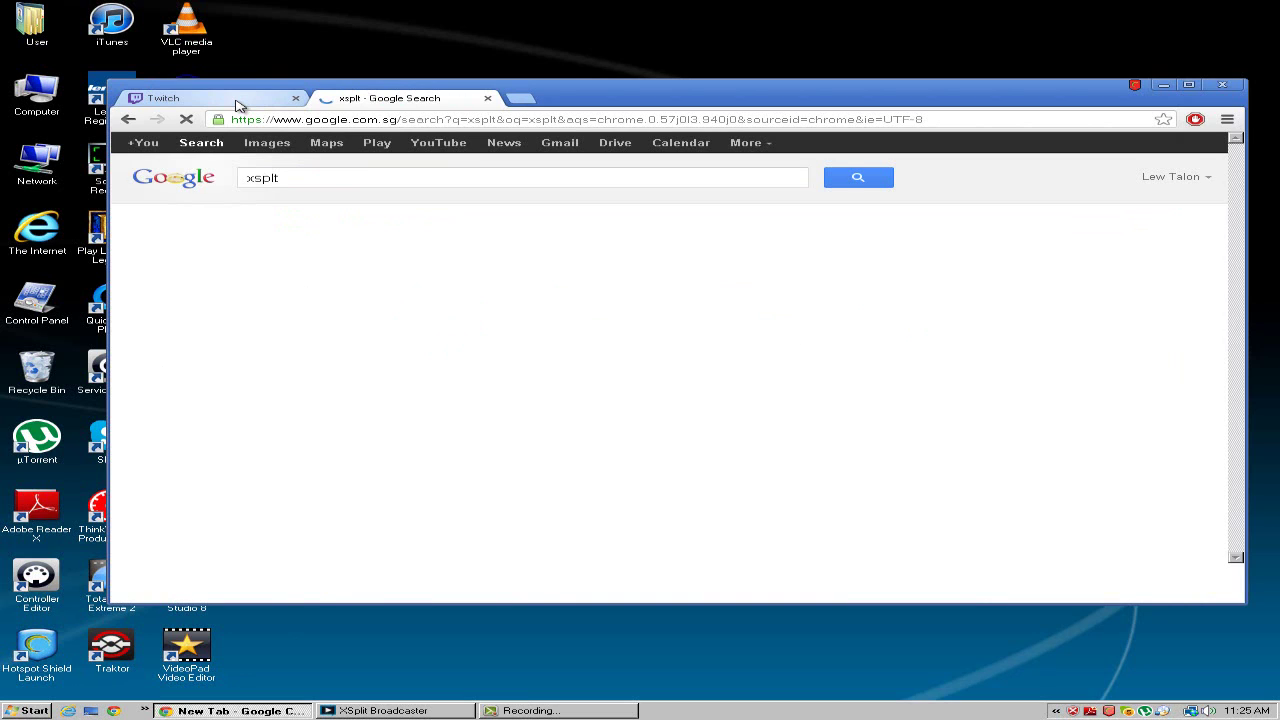
pyautogui.click(432, 314)
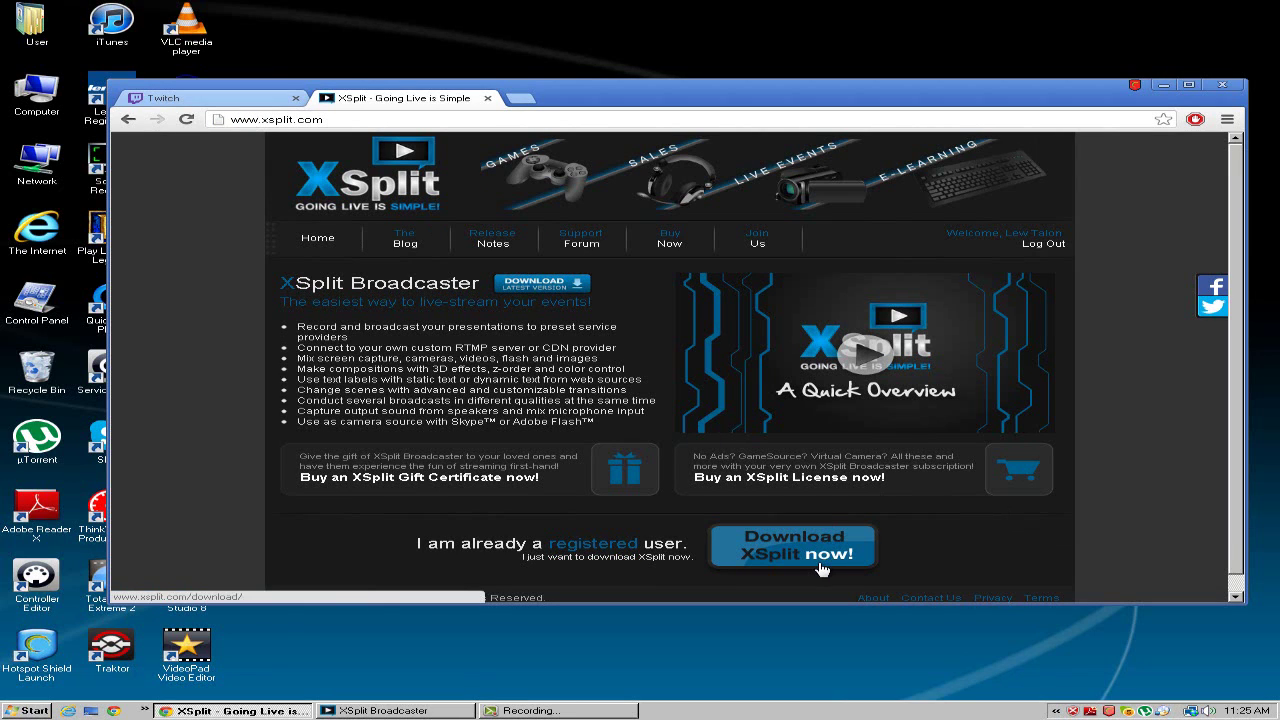
# Step: Close the XSplit website tab, minimize Chrome, and bring the XSplit Broadcaster window forward
pyautogui.click(487, 99)
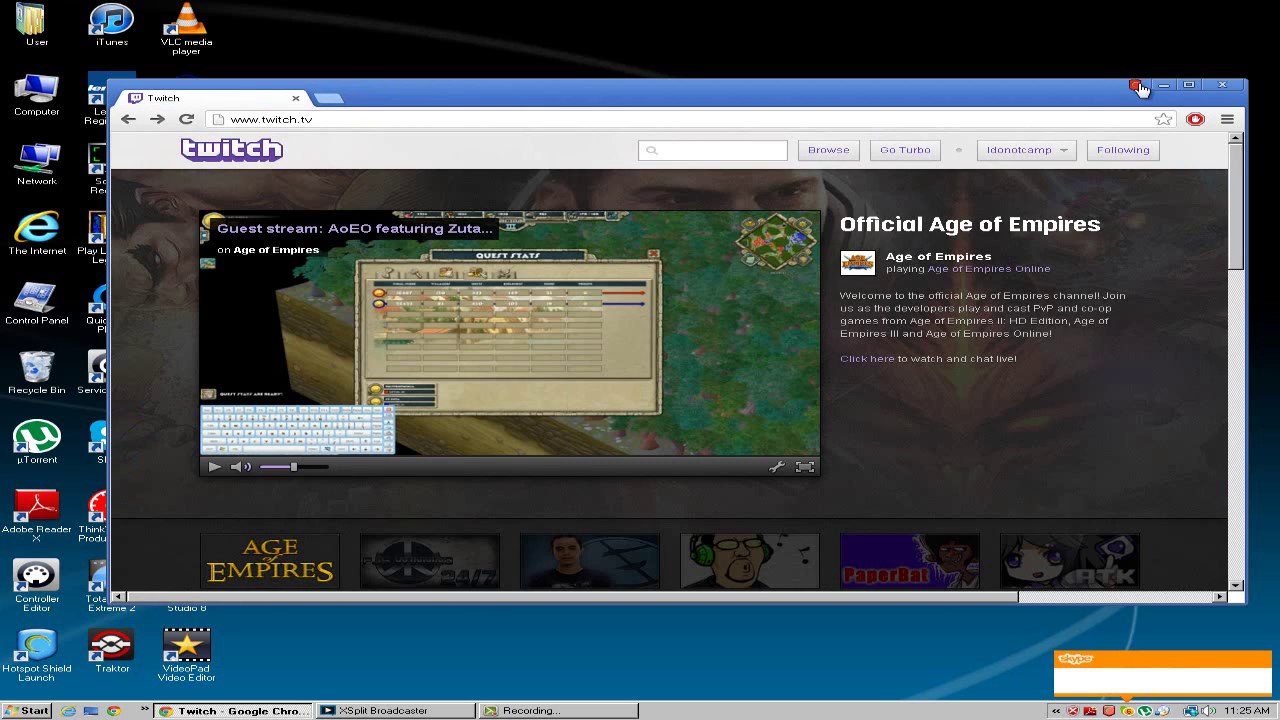
pyautogui.click(1165, 84)
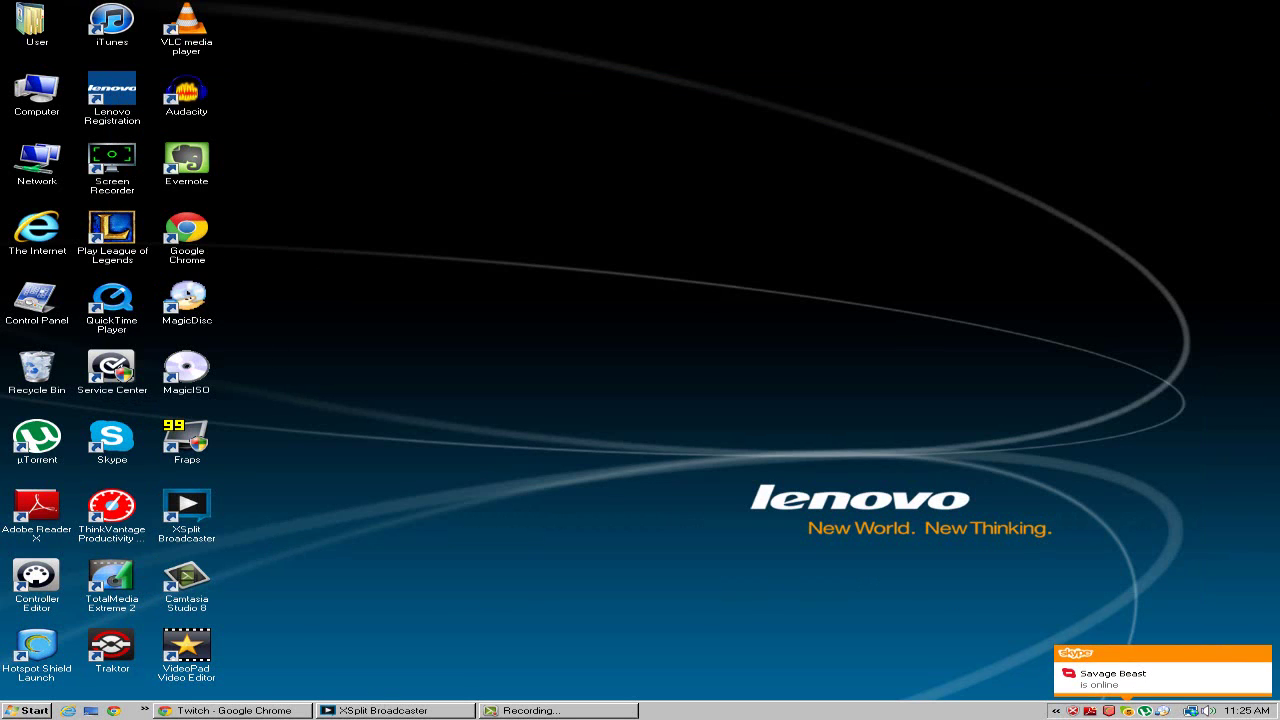
pyautogui.click(412, 712)
pyautogui.moveTo(380, 80); pyautogui.dragTo(378, 73)
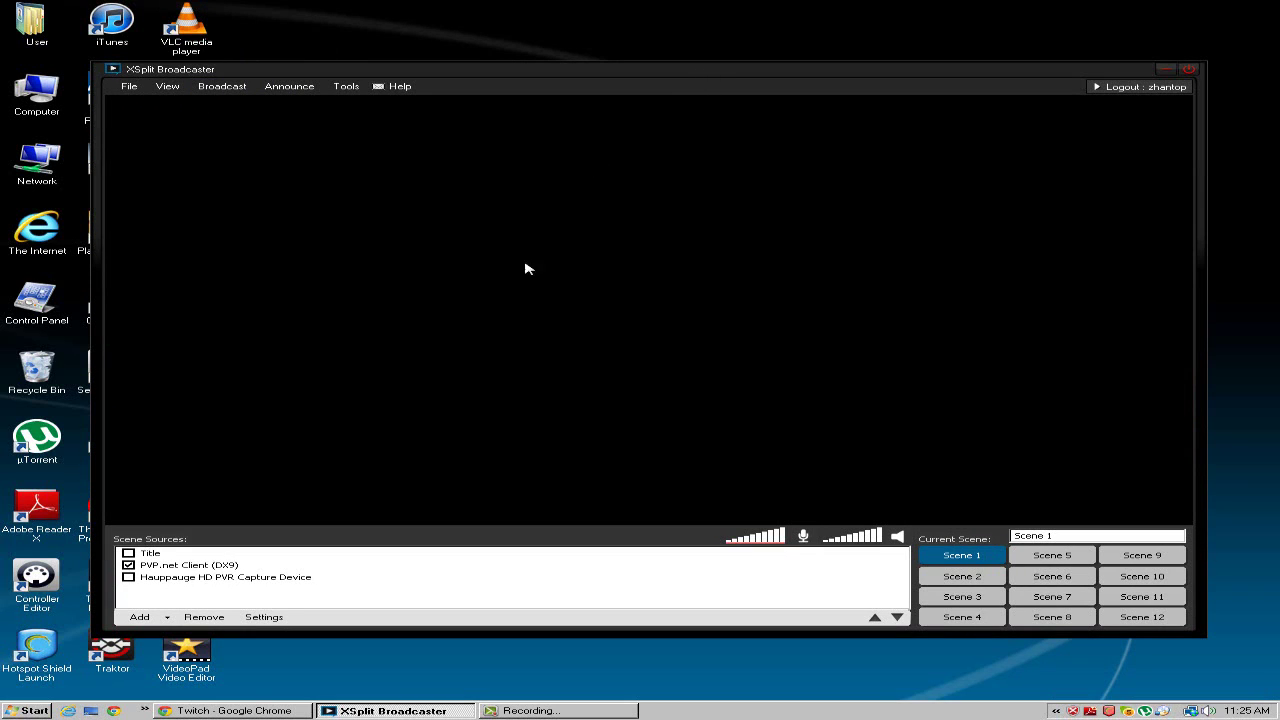
# Step: Disable the PVP.net Client (DX9) source and add a 1206 × 874 screen-region capture
pyautogui.click(128, 566)
pyautogui.click(140, 617)
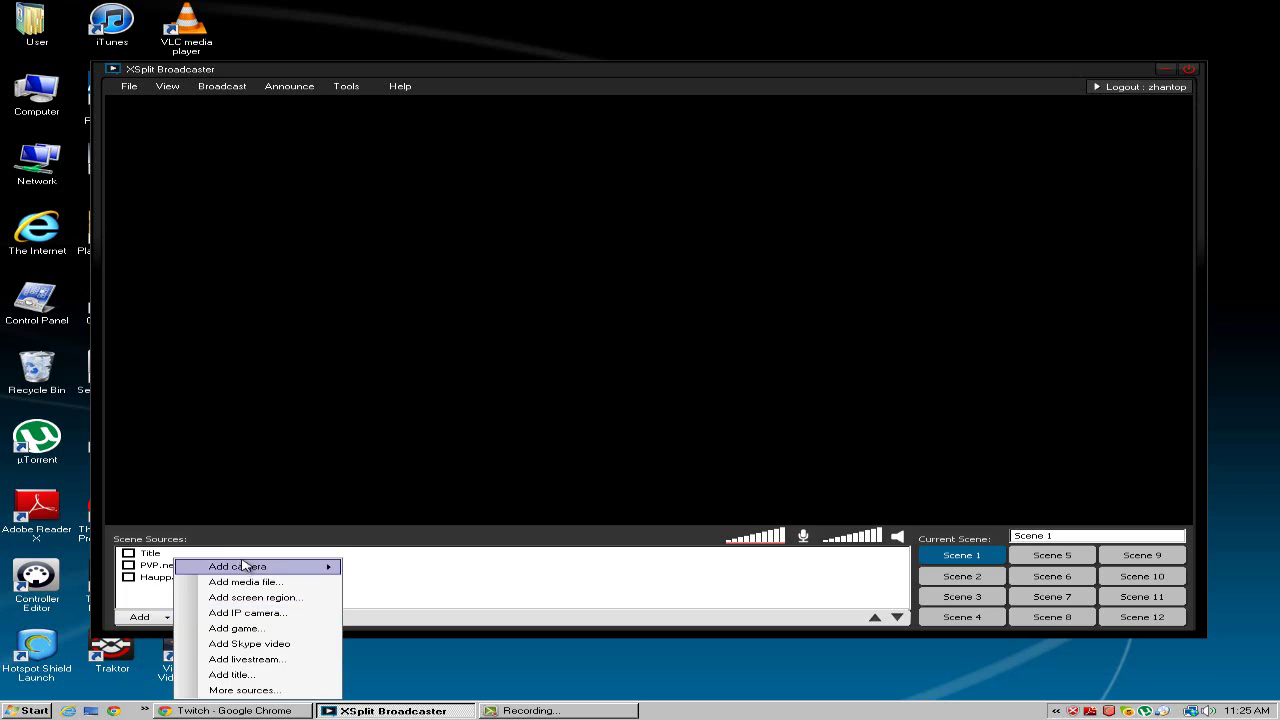
pyautogui.click(252, 598)
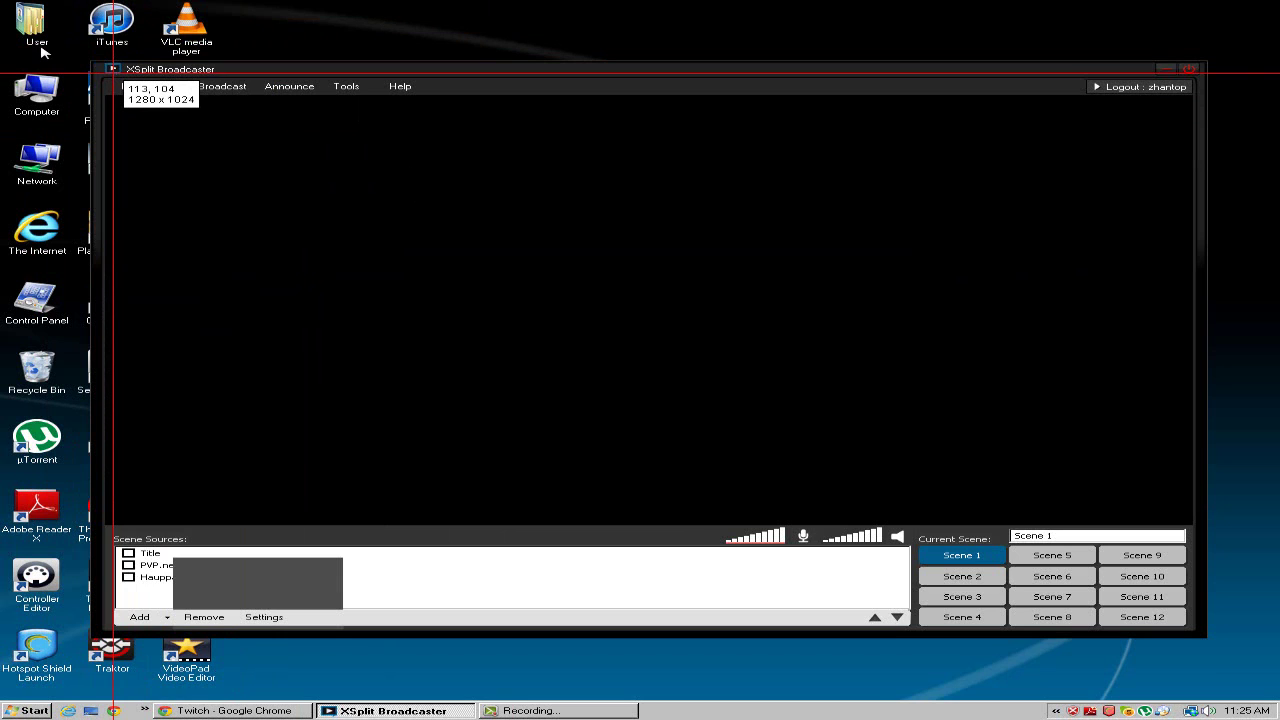
pyautogui.moveTo(113, 73); pyautogui.dragTo(1229, 697)
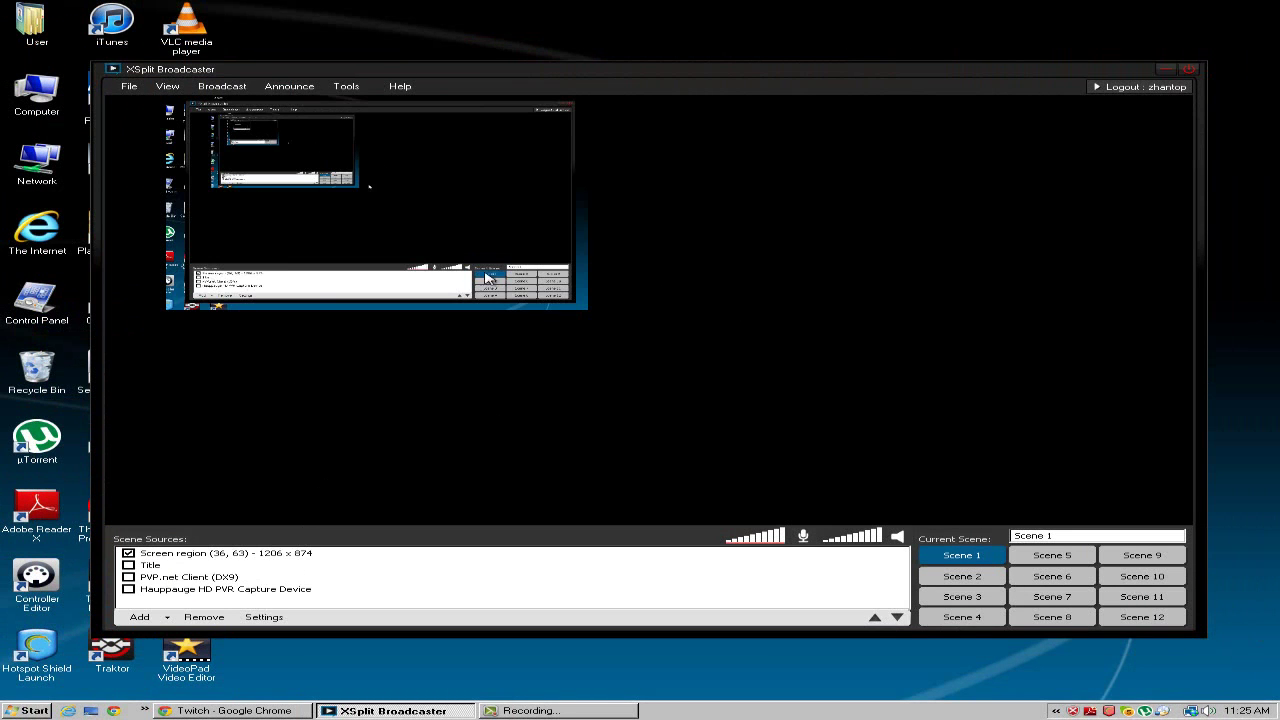
# Step: Enlarge the screen-region source to fill most of the preview
pyautogui.click(590, 306)
pyautogui.moveTo(645, 309); pyautogui.dragTo(1068, 524)
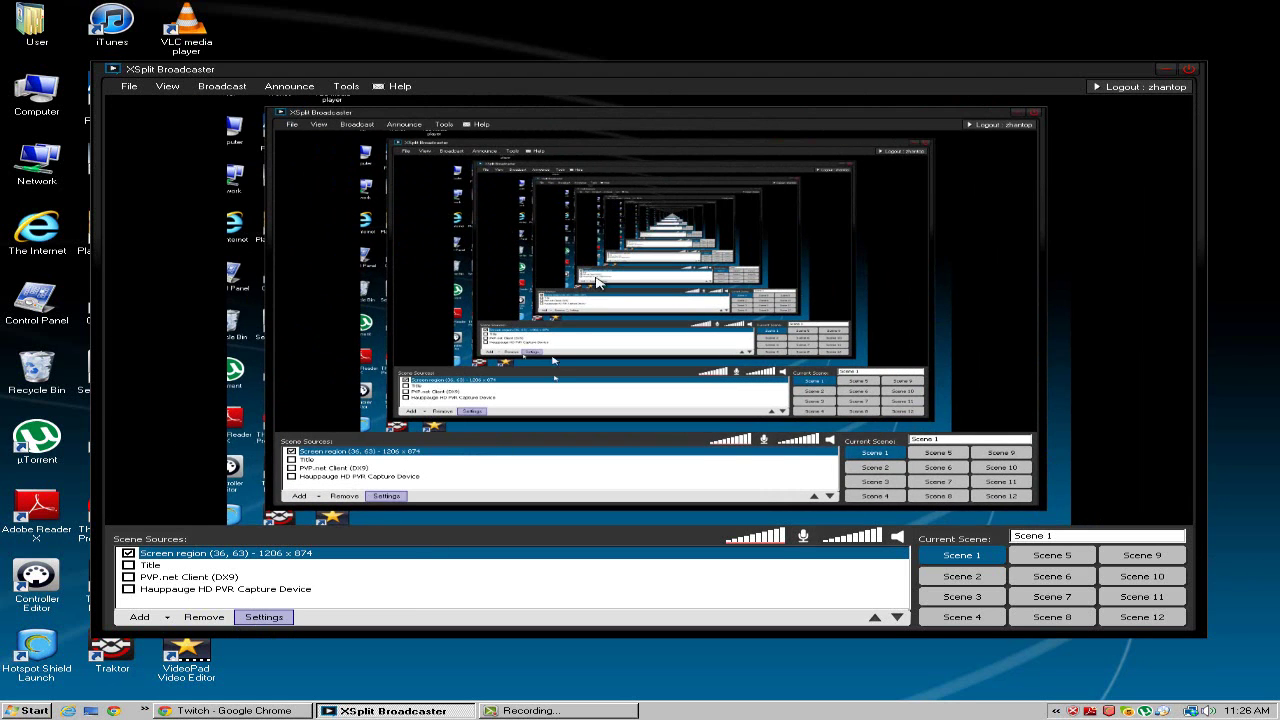
pyautogui.click(151, 163)
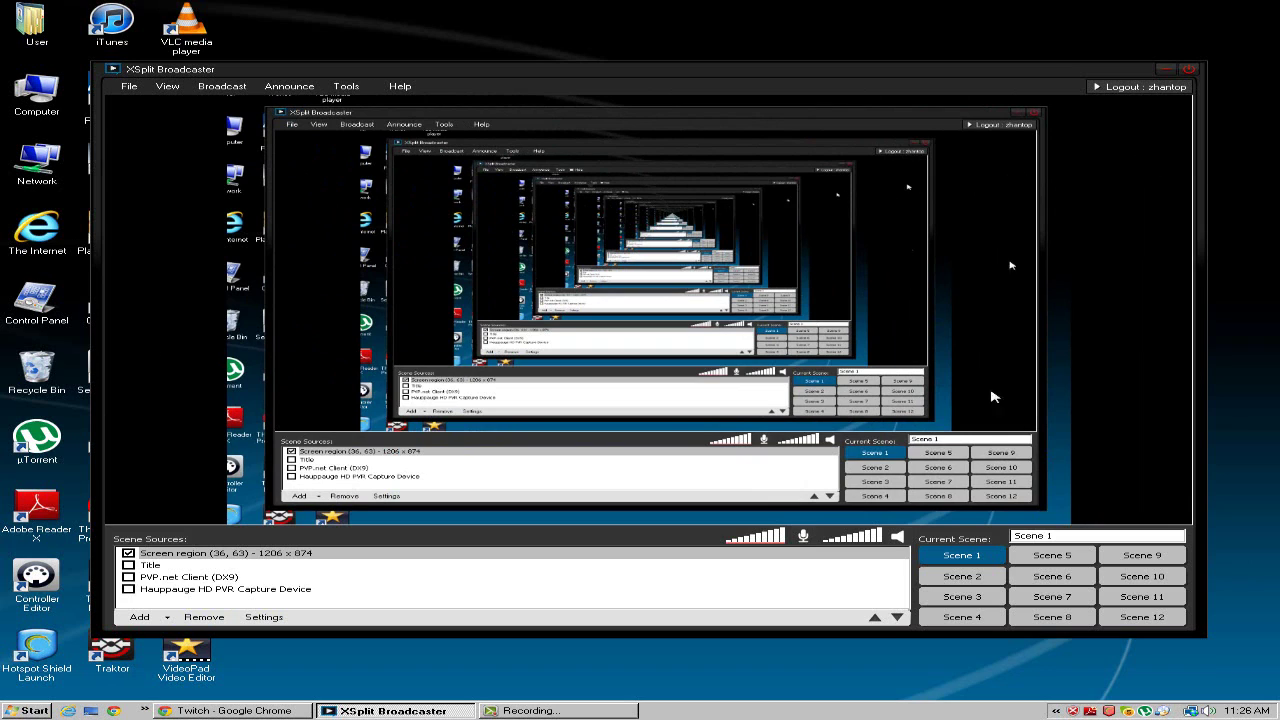
# Step: Turn off Keep aspect ratio in the screen-region source's Layout settings
pyautogui.click(264, 617)
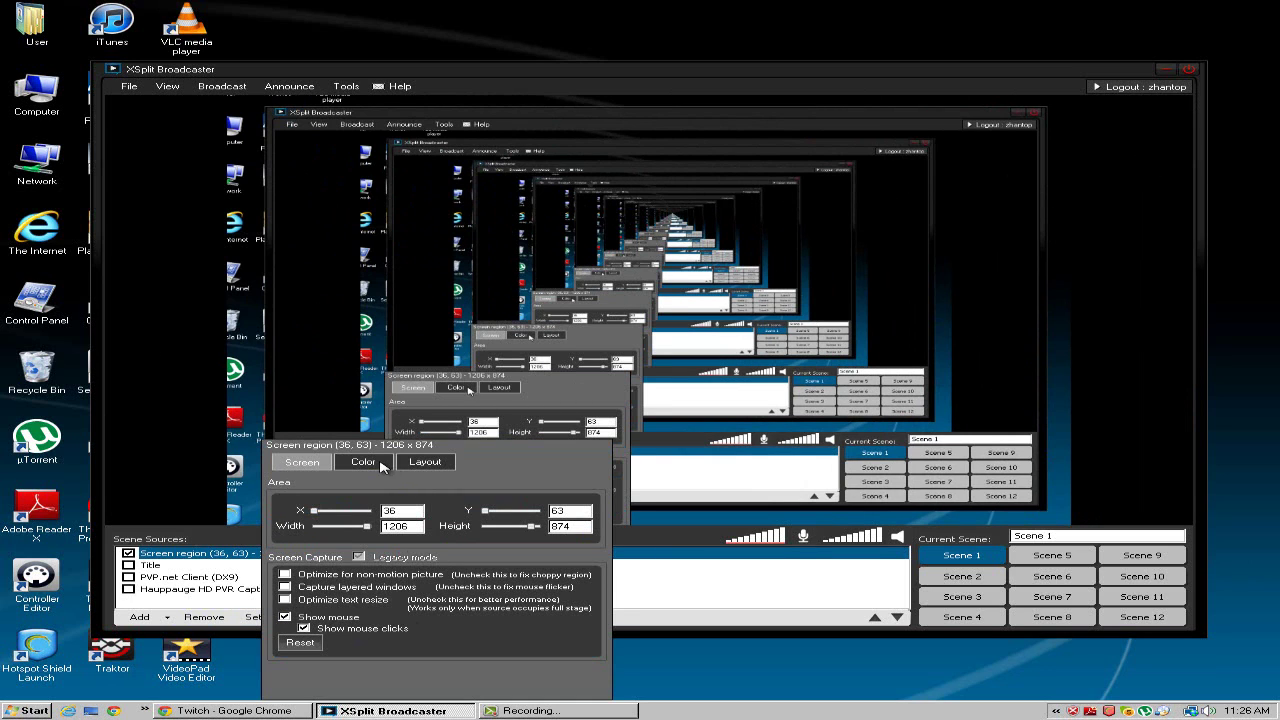
pyautogui.click(424, 461)
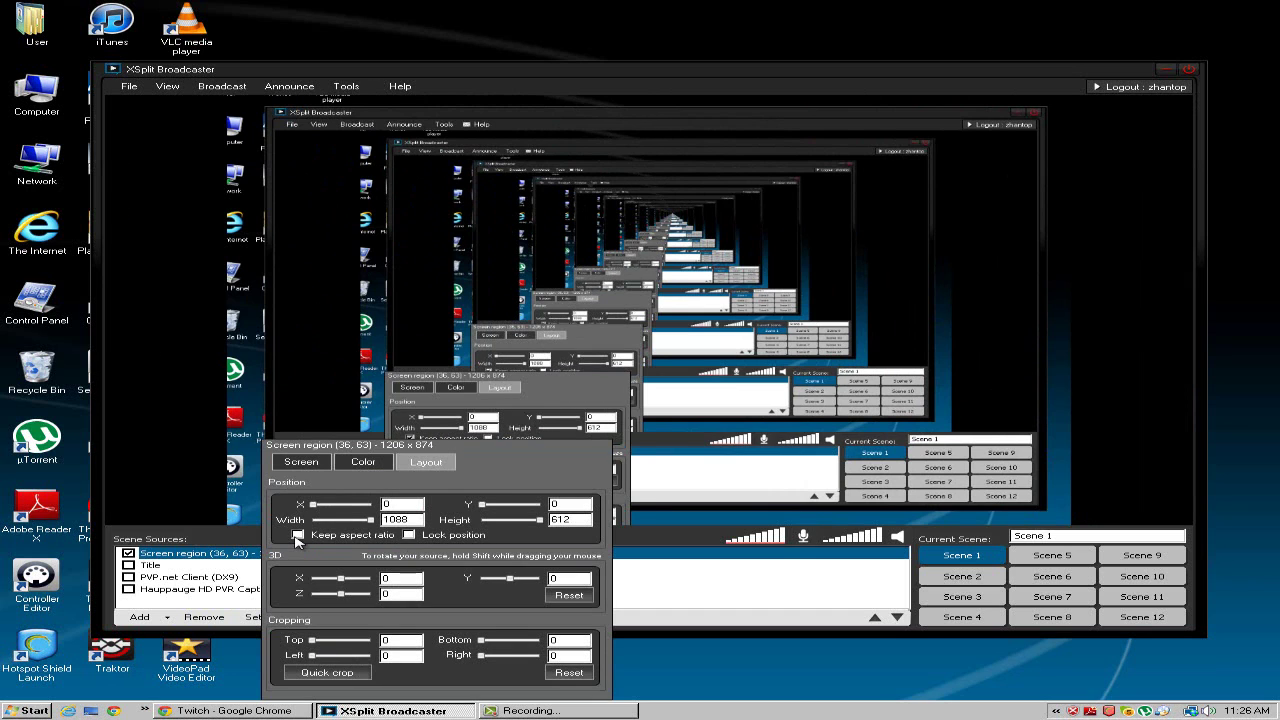
pyautogui.click(297, 535)
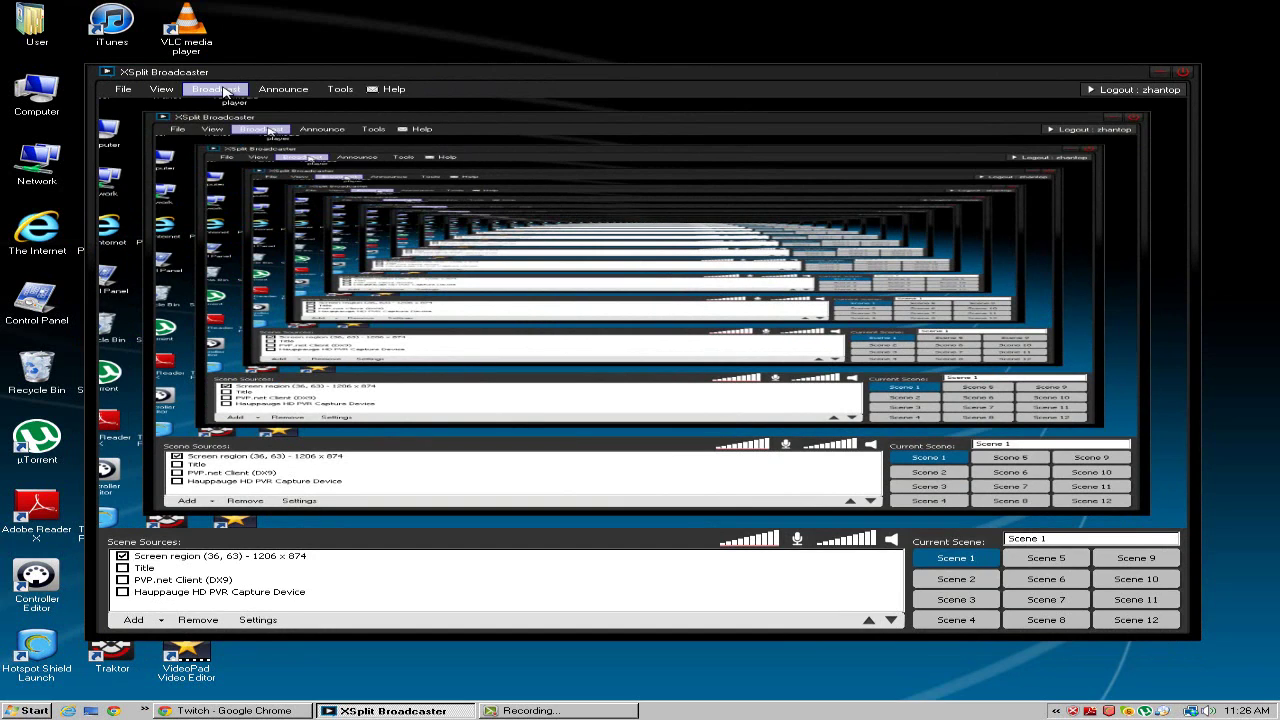
# Step: Look through the Broadcast and Add sources menus, ending with the broadcast channel list open
pyautogui.click(224, 91)
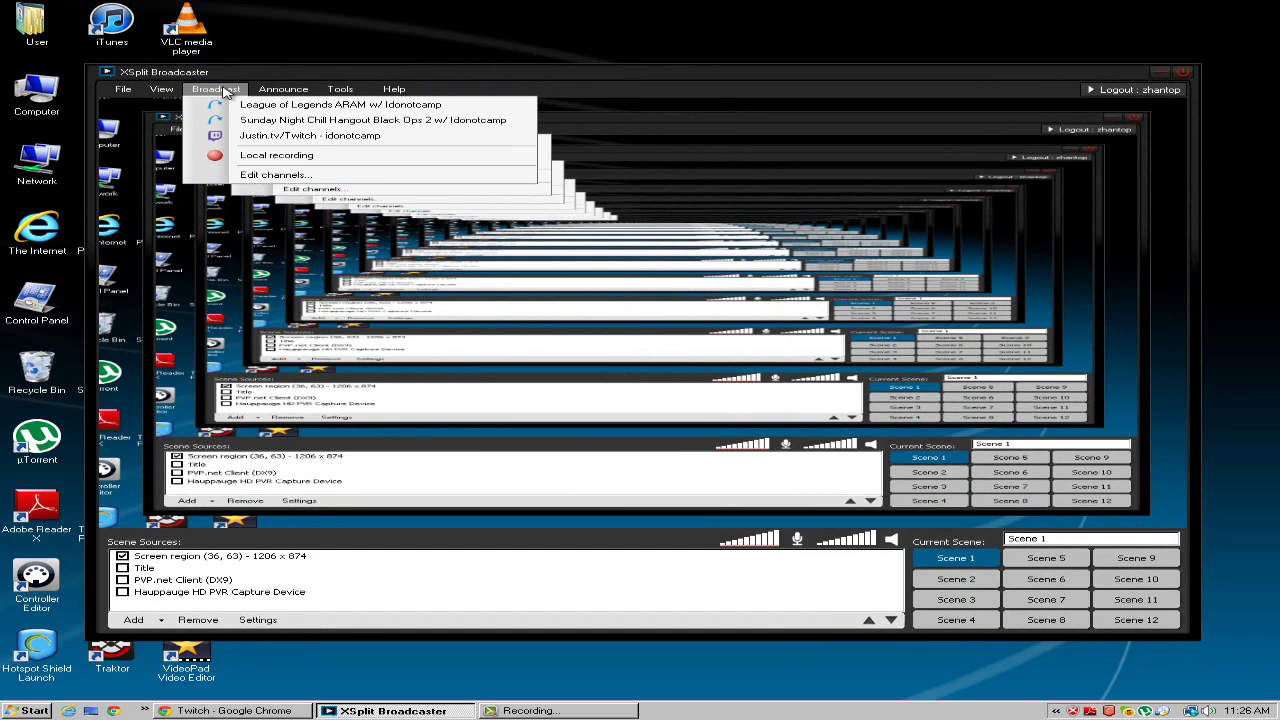
pyautogui.click(355, 578)
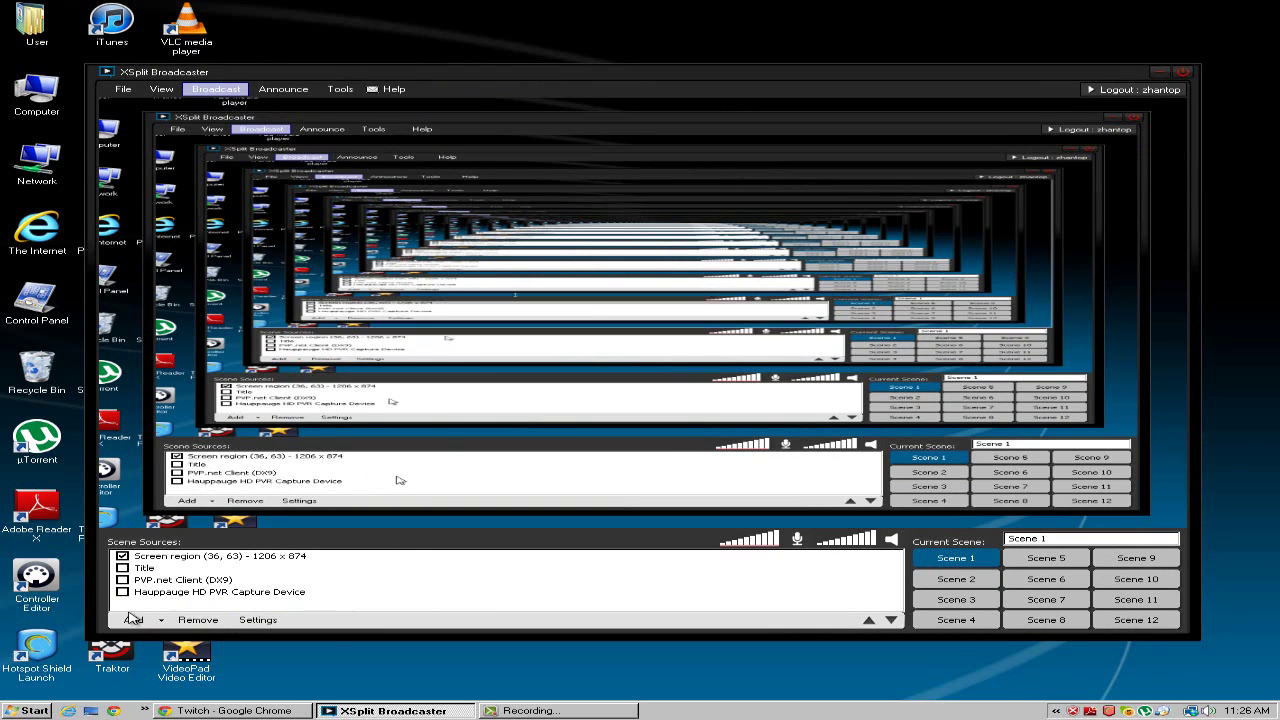
pyautogui.click(160, 620)
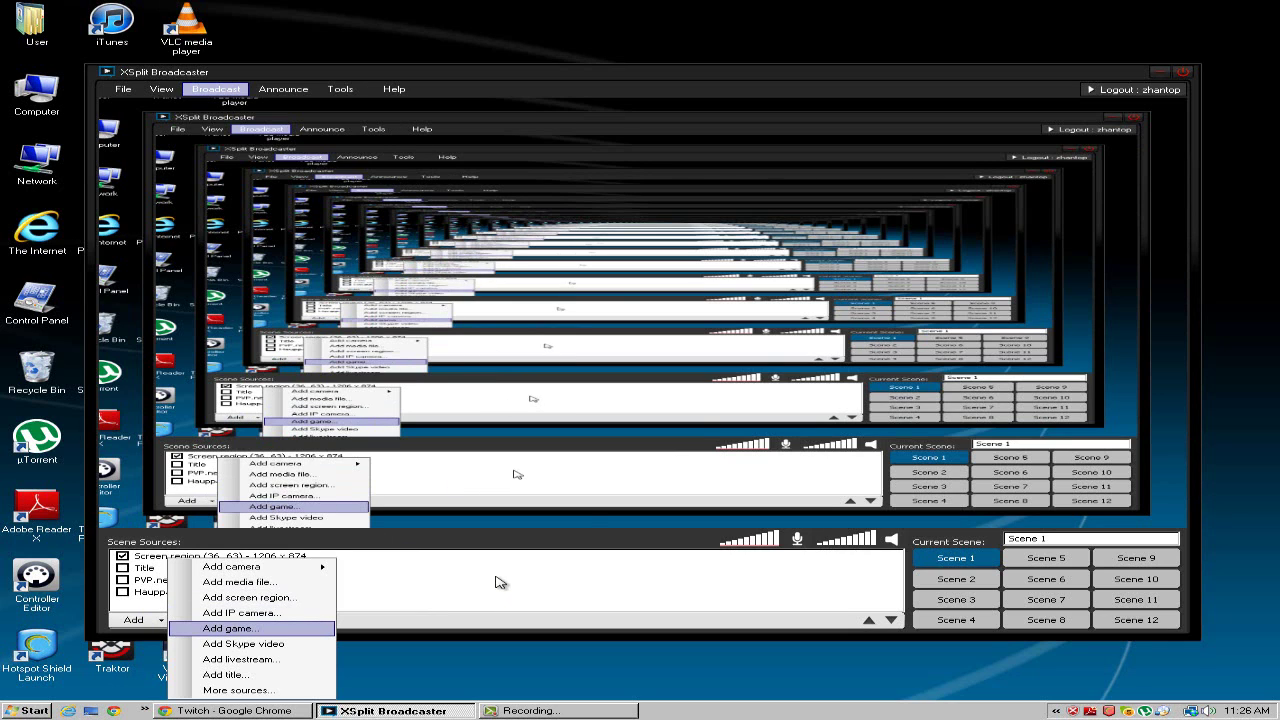
pyautogui.click(430, 590)
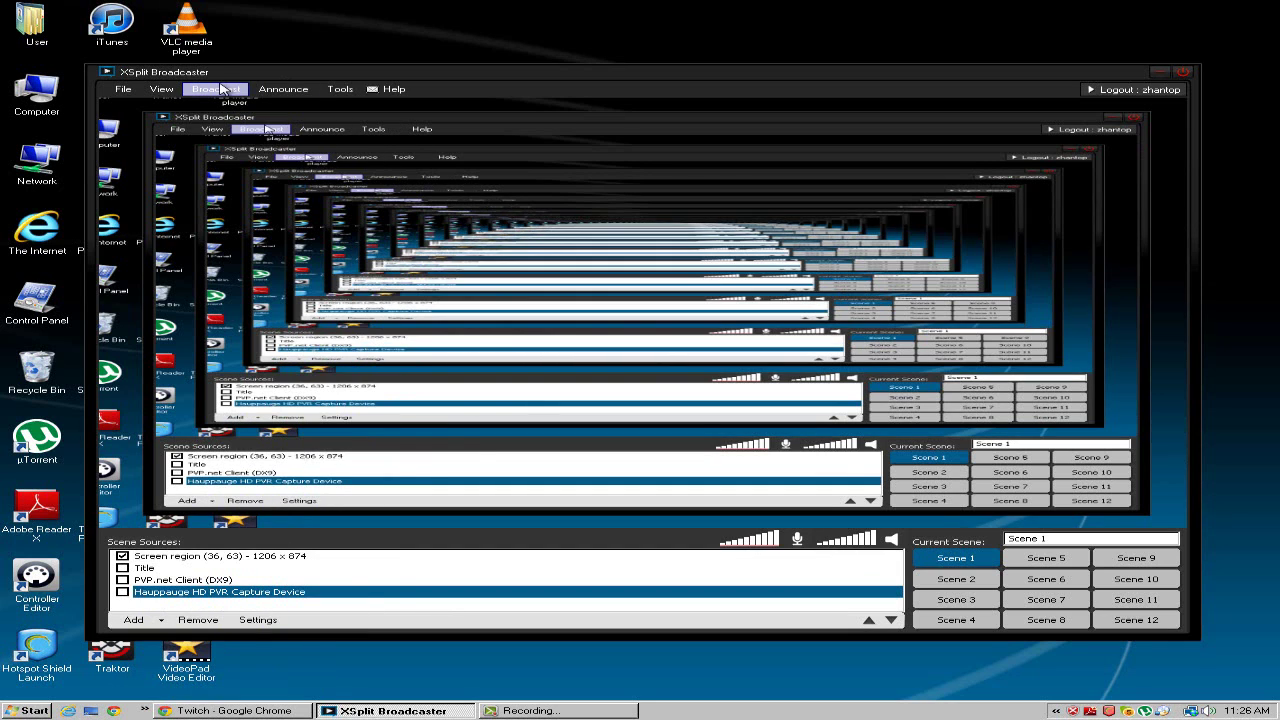
pyautogui.click(160, 620)
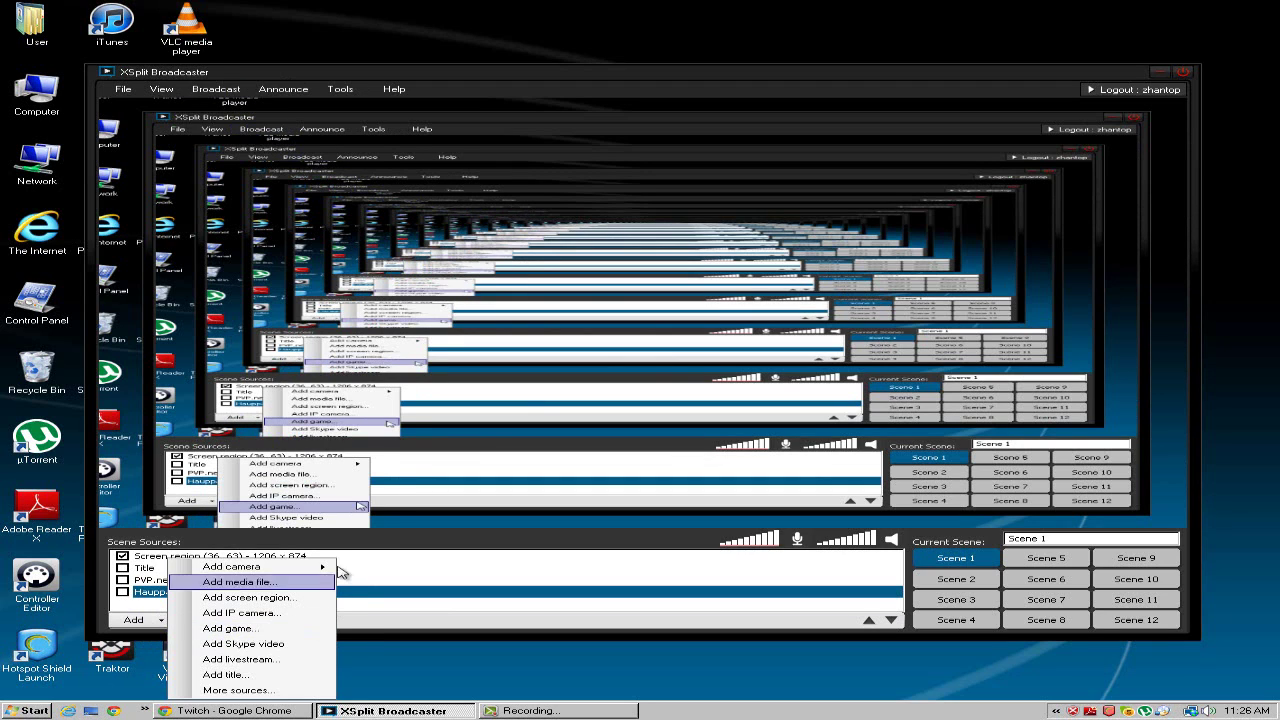
pyautogui.click(424, 612)
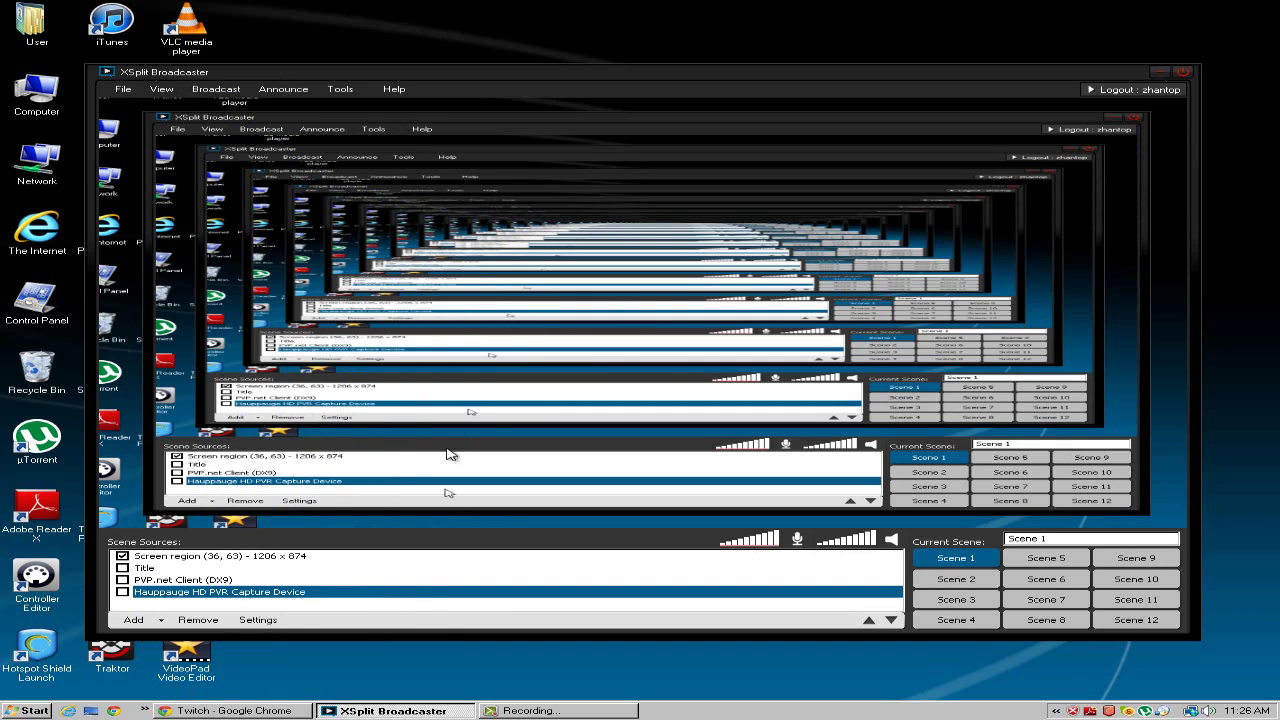
pyautogui.click(212, 93)
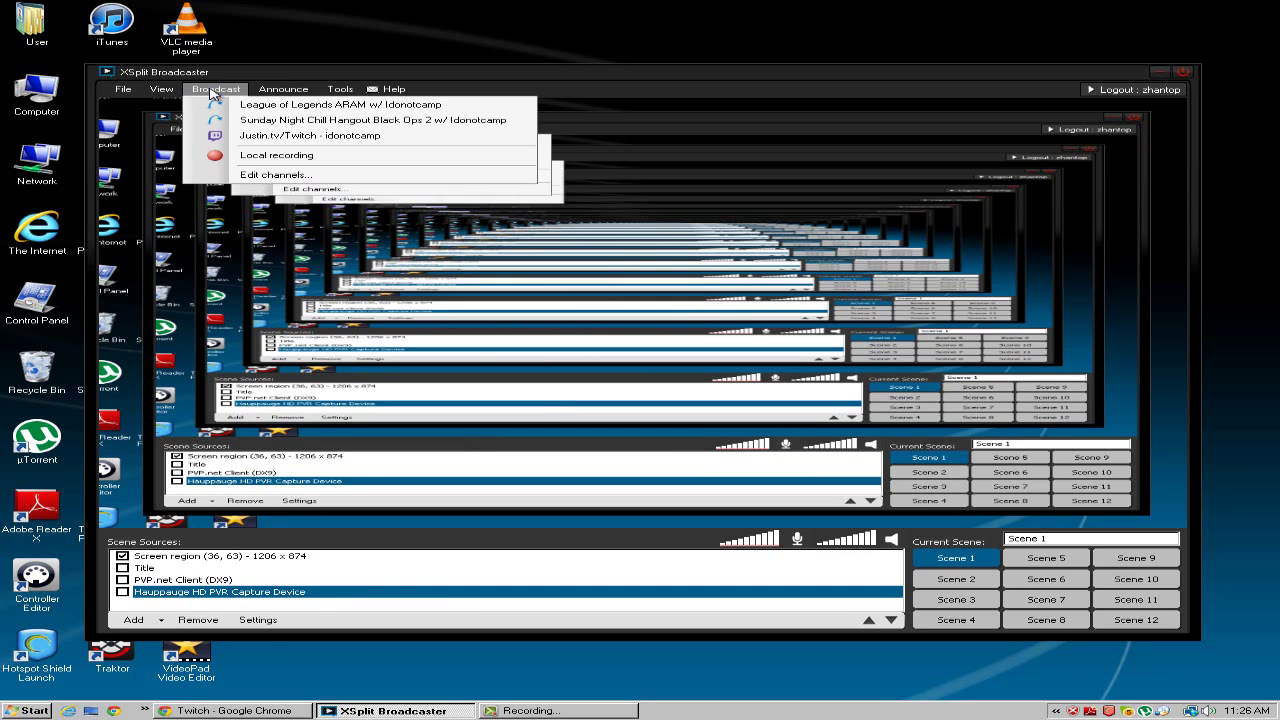
# Step: Open Edit channels and browse additional channel types in the Broadcast Plugin Store
pyautogui.click(250, 176)
pyautogui.click(556, 256)
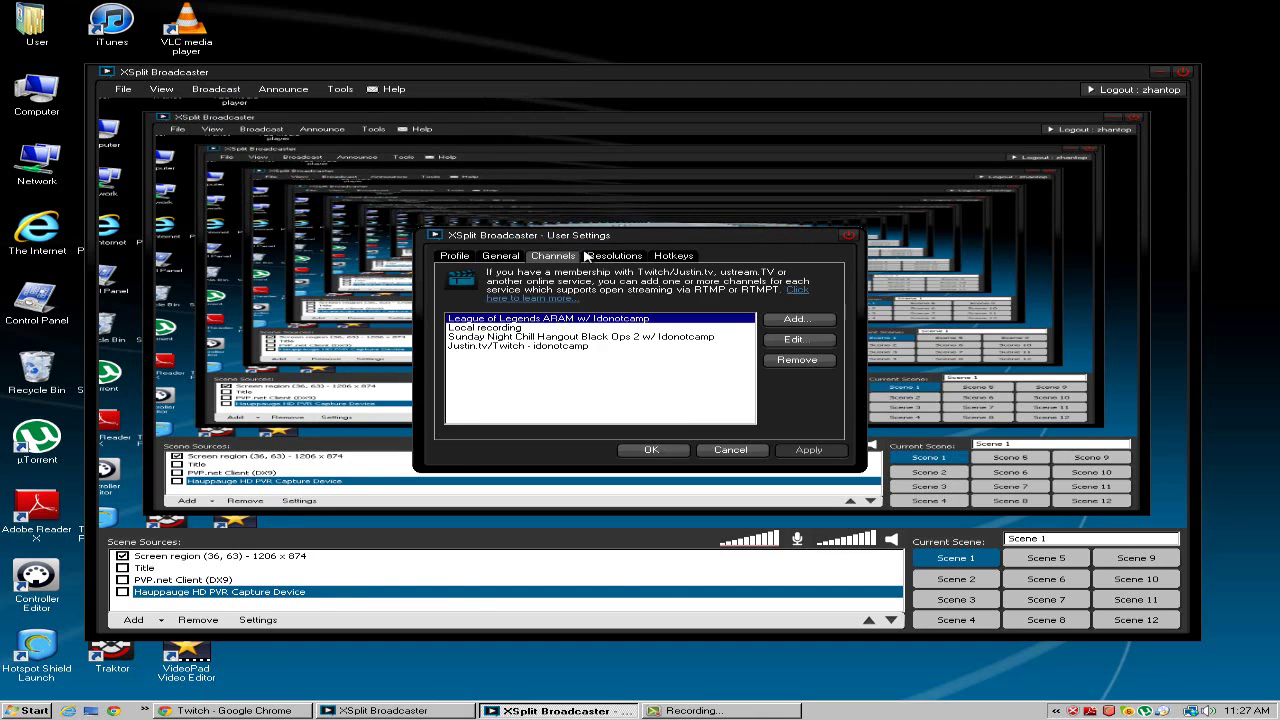
pyautogui.click(796, 320)
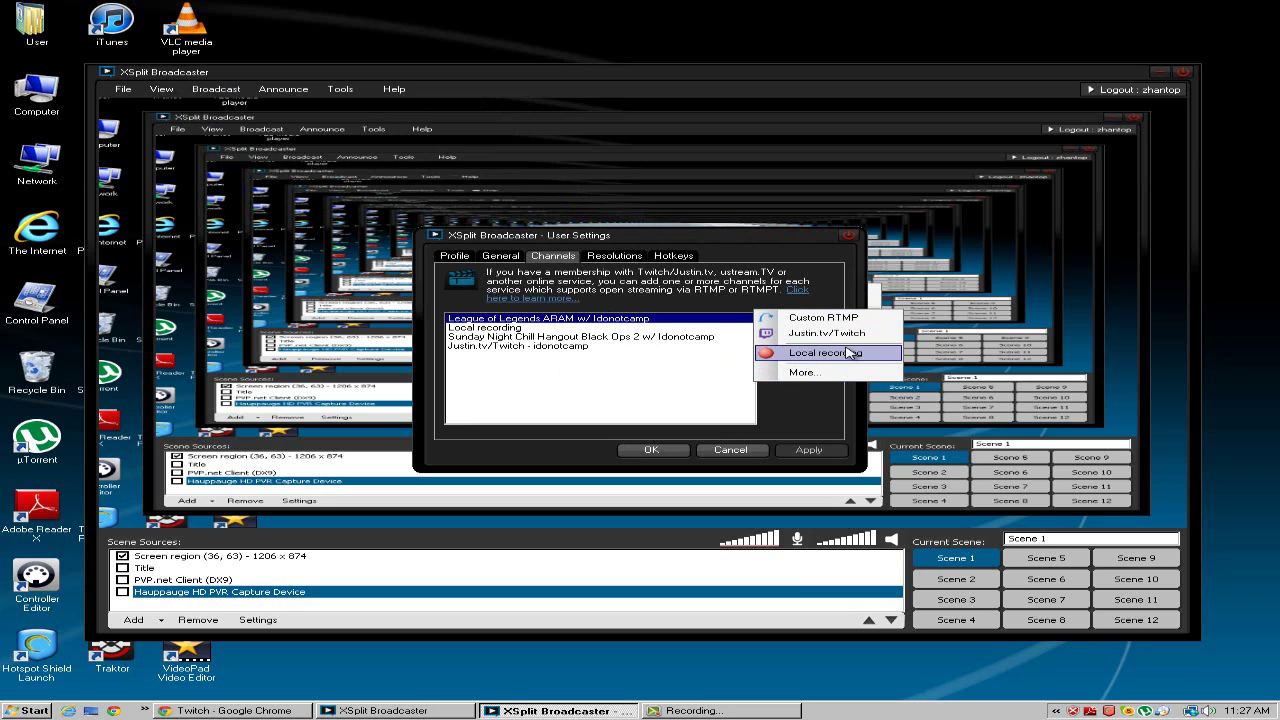
pyautogui.click(804, 372)
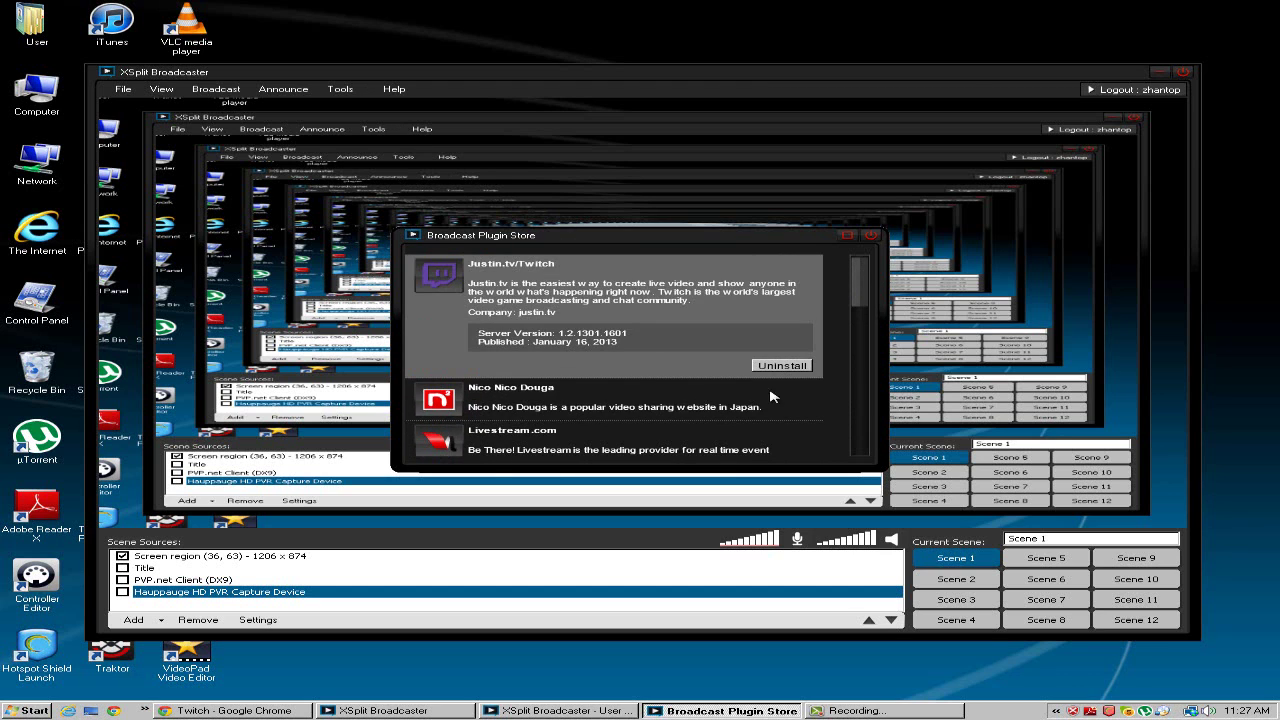
# Step: Close the Plugin Store, select the Justin.tv/Twitch channel, and confirm the settings
pyautogui.click(871, 235)
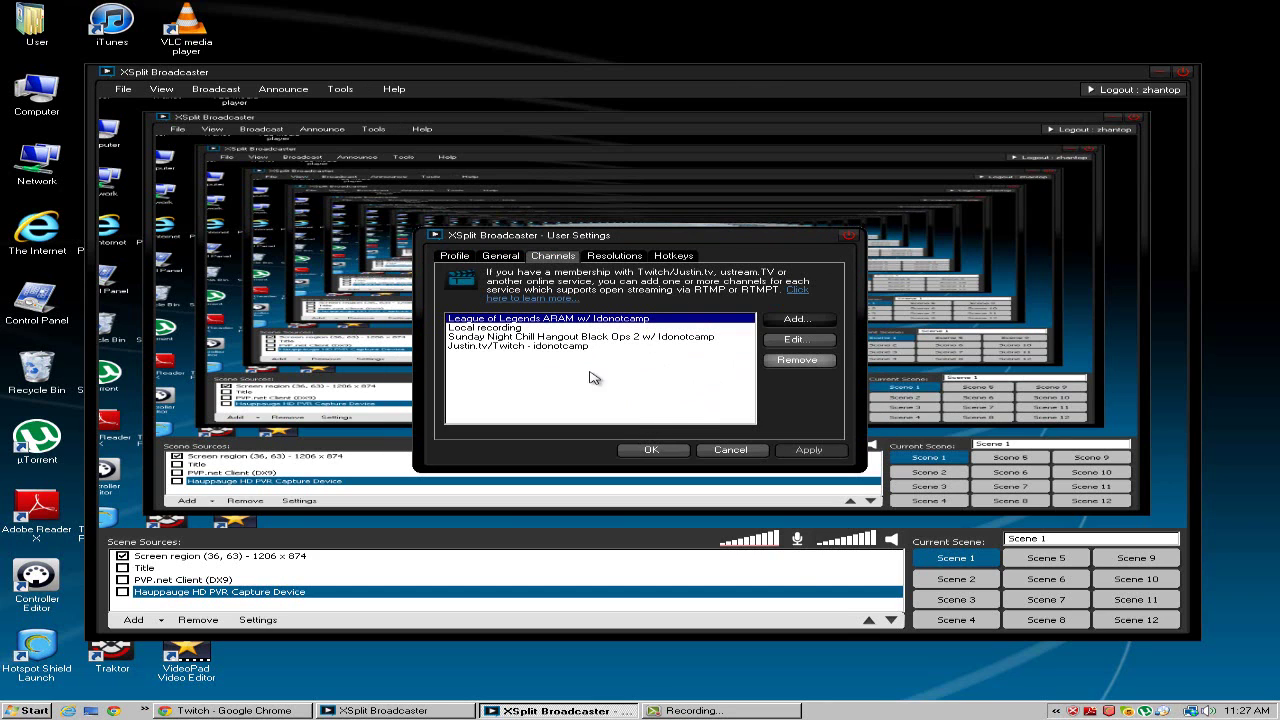
pyautogui.click(520, 346)
pyautogui.click(651, 450)
# Step: Start broadcasting to the Justin.tv/Twitch channel from the Broadcast menu
pyautogui.click(216, 89)
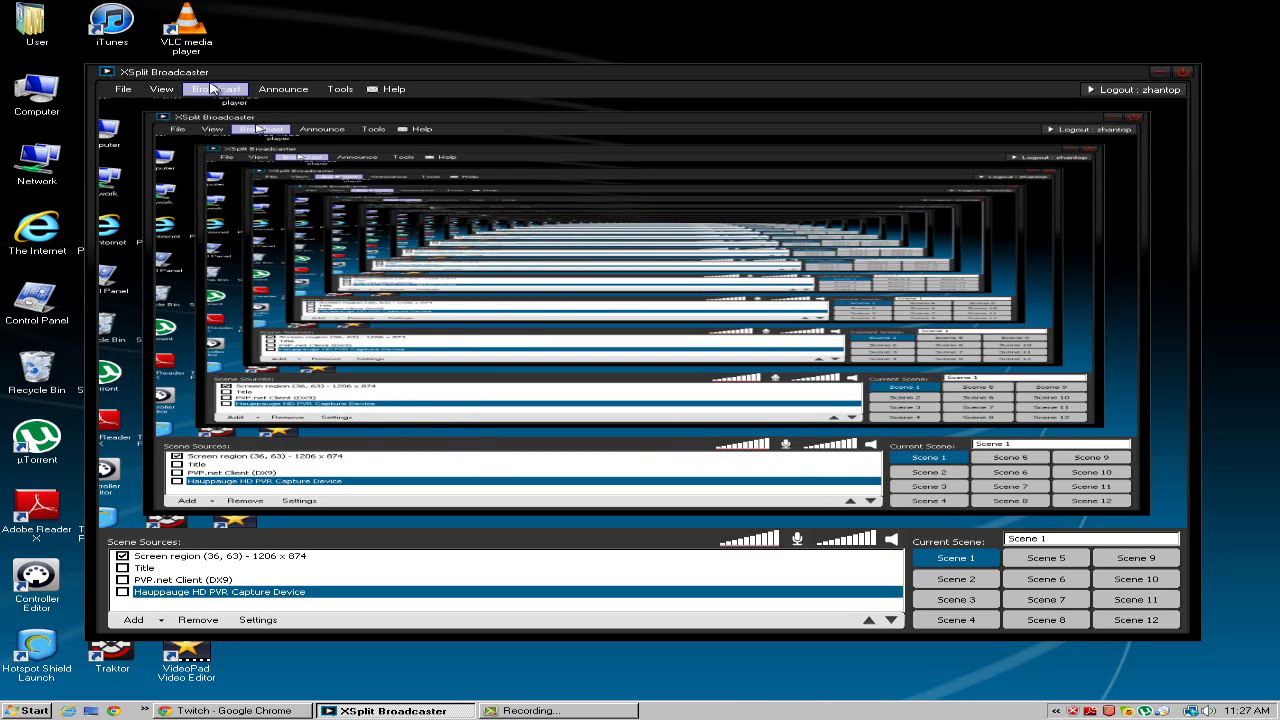
pyautogui.click(253, 135)
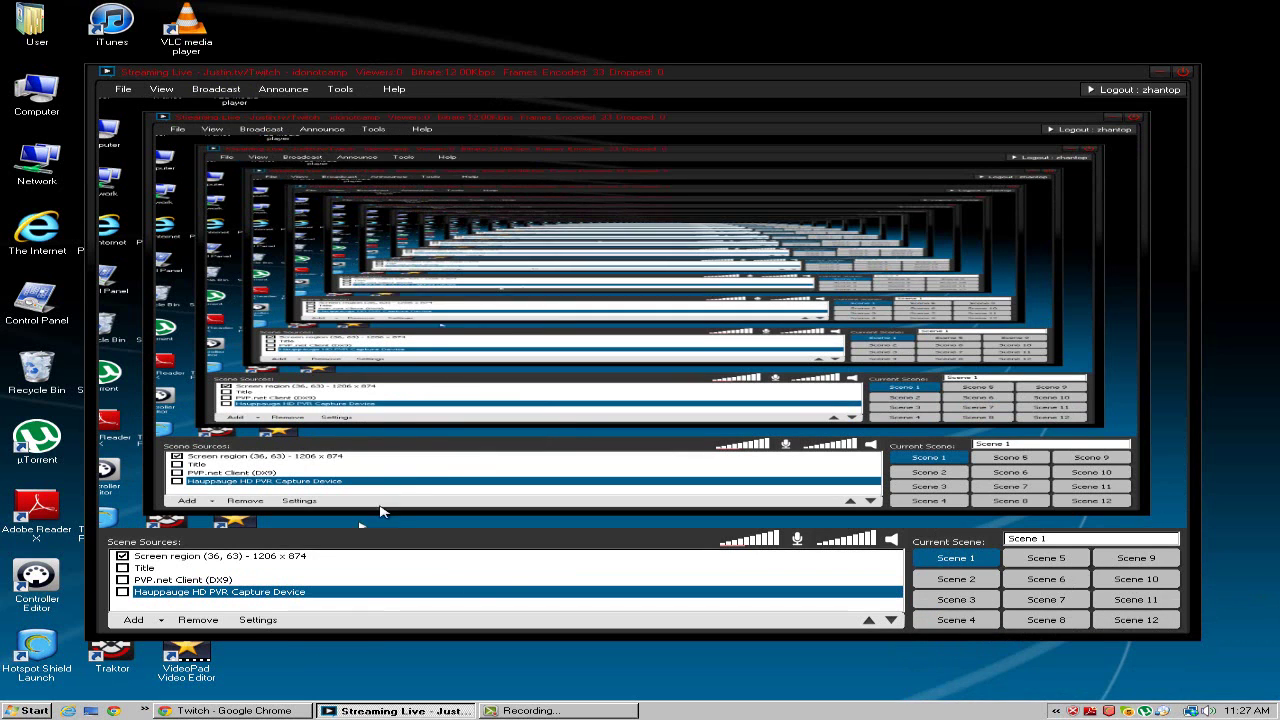
# Step: Verify the Twitch channel page shows the stream LIVE, then minimize Chrome
pyautogui.click(226, 711)
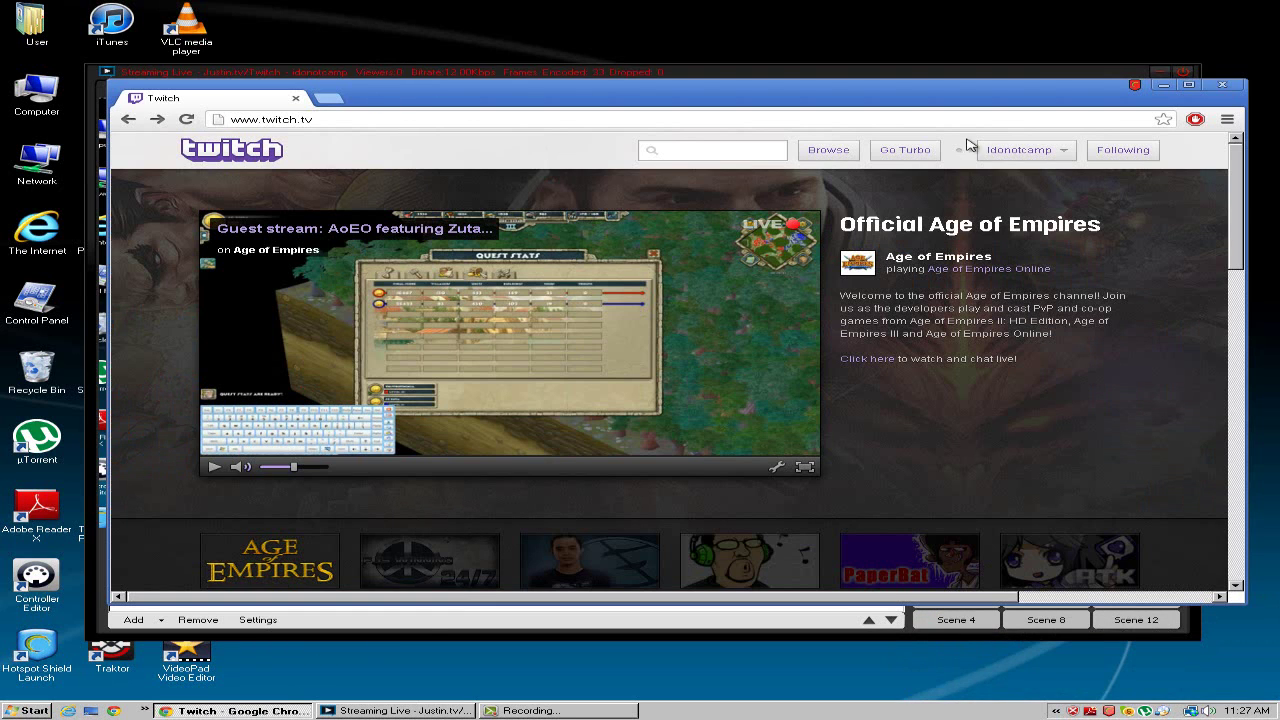
pyautogui.click(1058, 151)
pyautogui.click(918, 182)
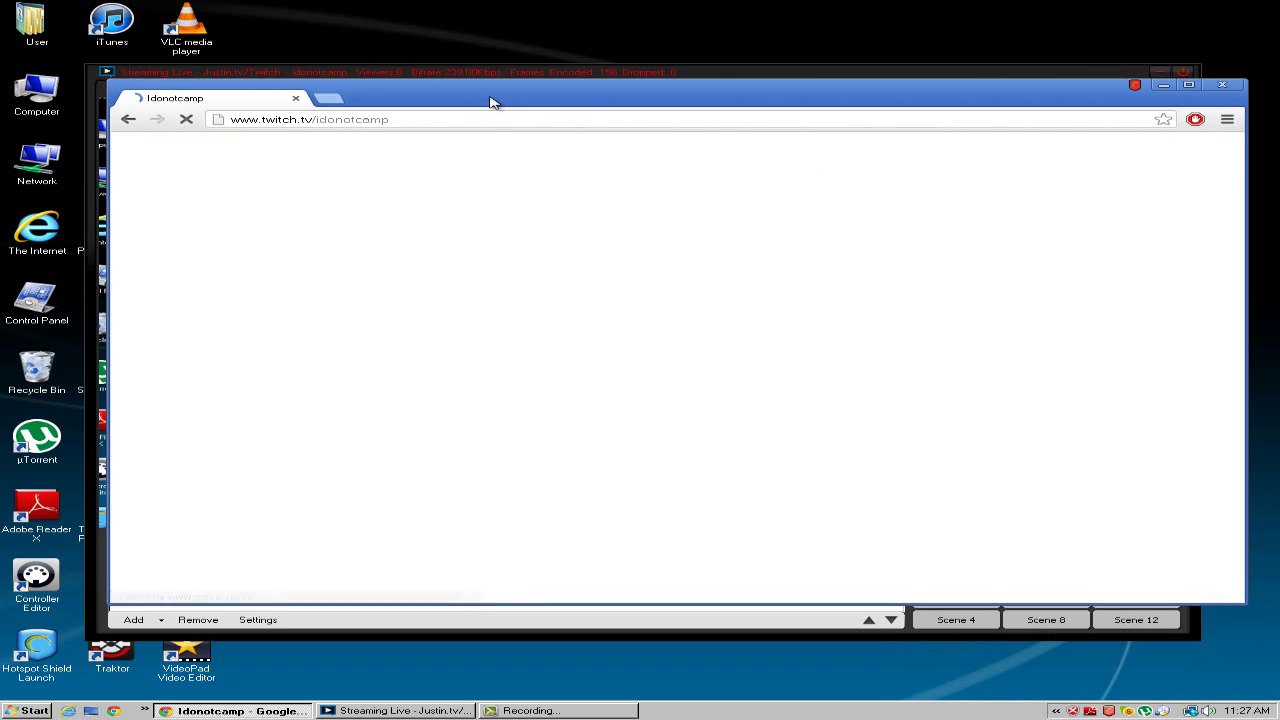
pyautogui.moveTo(460, 92); pyautogui.dragTo(405, 75)
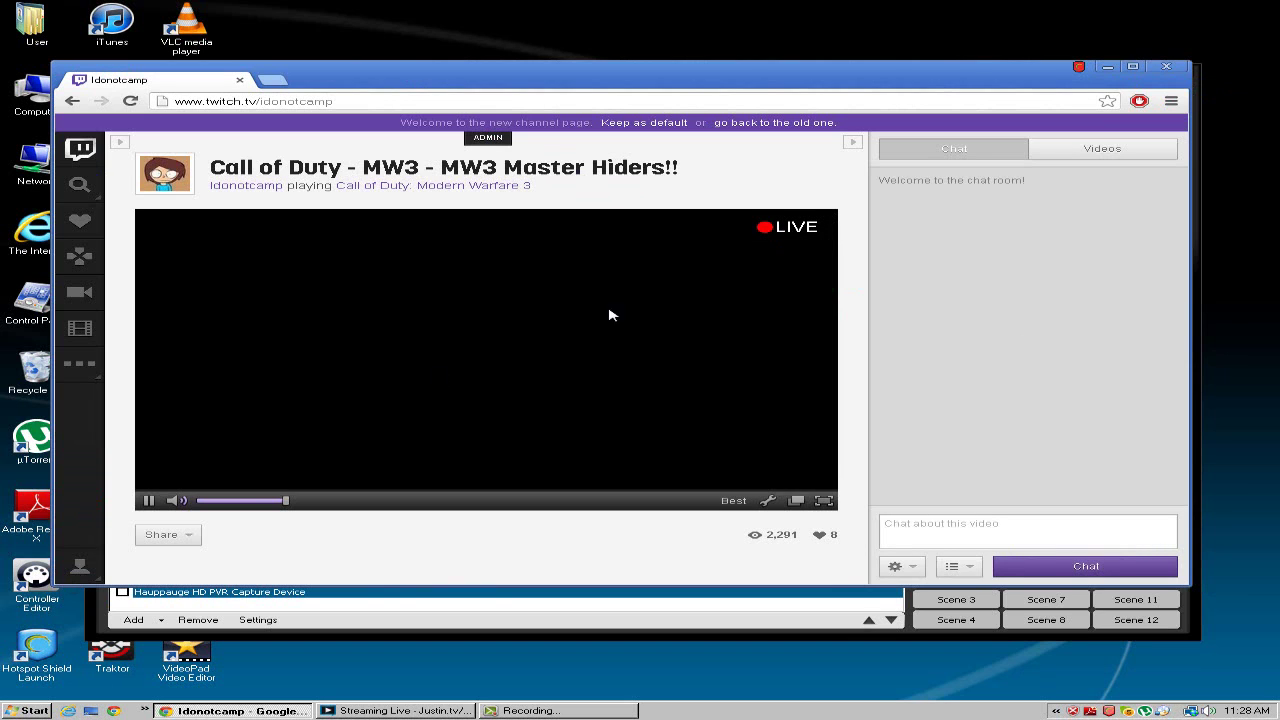
pyautogui.moveTo(335, 72); pyautogui.dragTo(311, 76)
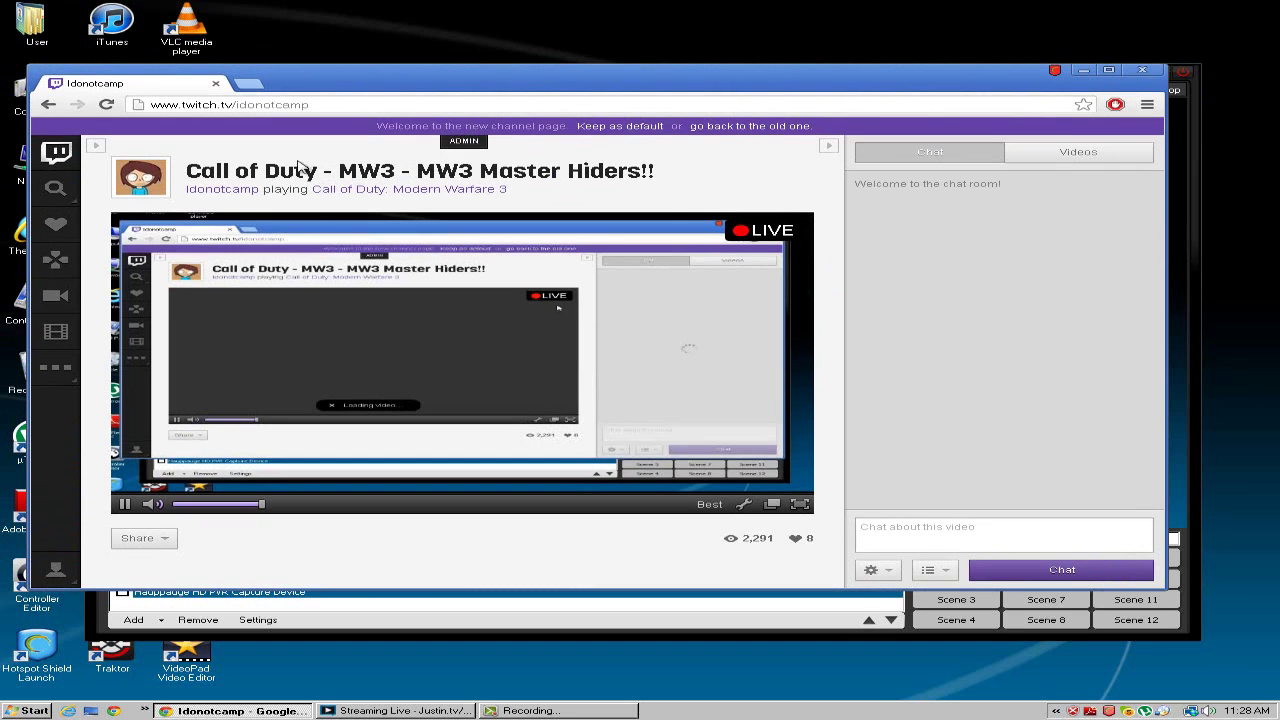
pyautogui.click(1083, 70)
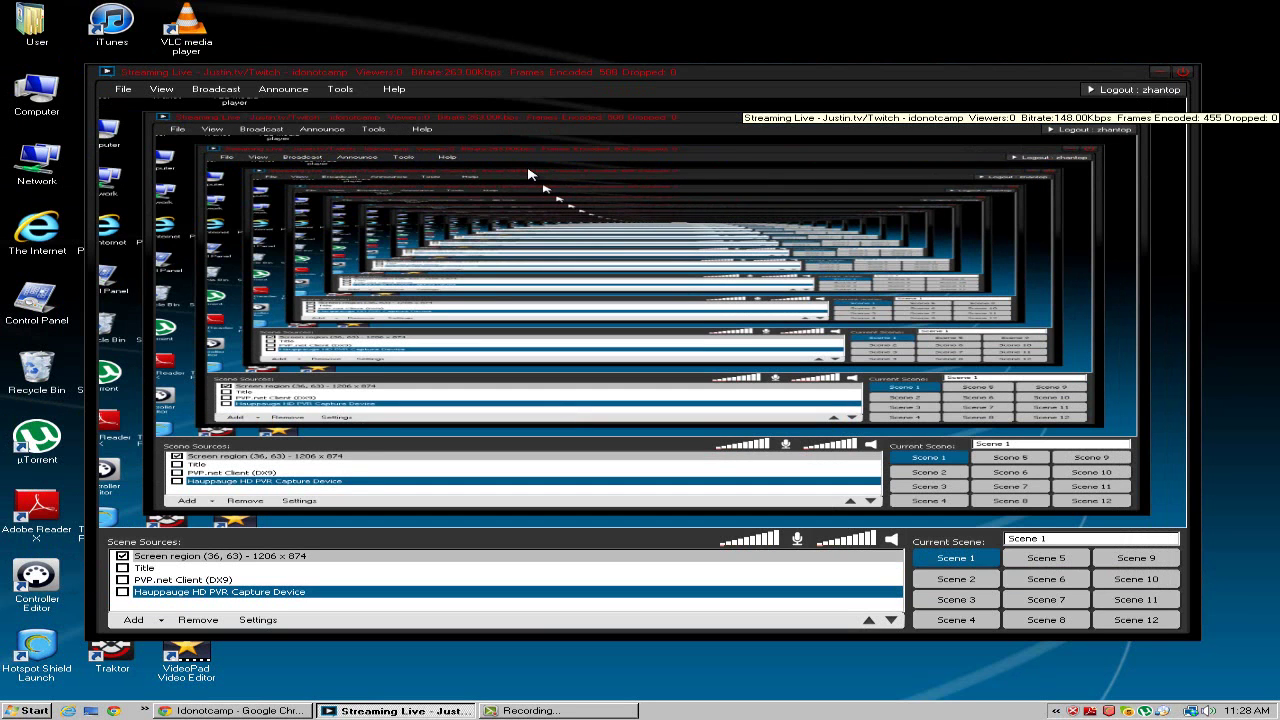
# Step: Stop the Justin.tv/Twitch broadcast and open Edit channels on the Channels tab
pyautogui.click(213, 92)
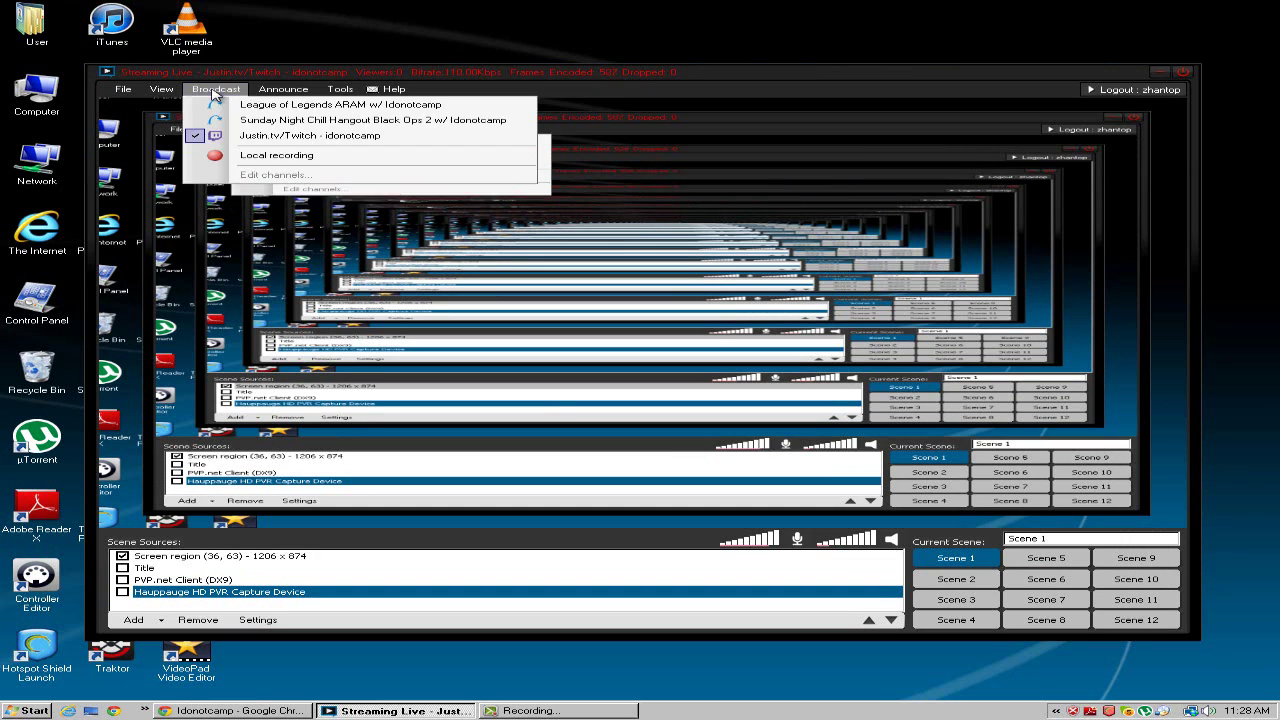
pyautogui.click(286, 157)
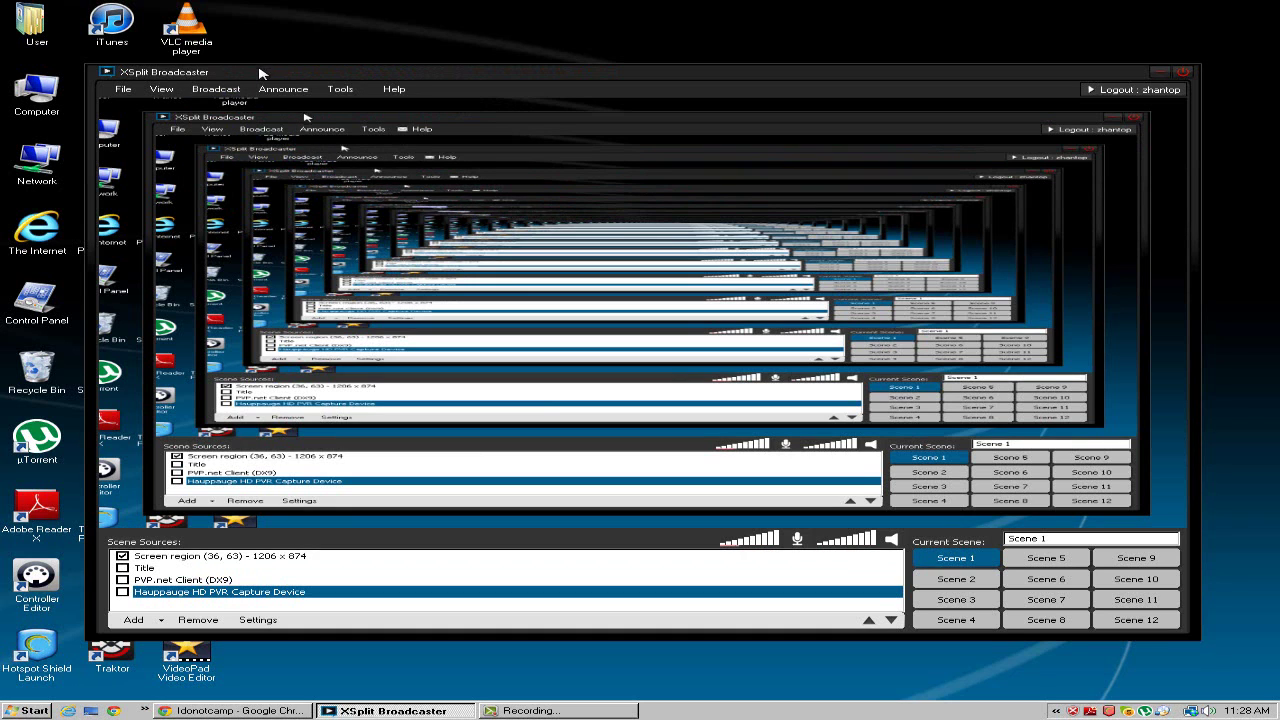
pyautogui.moveTo(244, 73); pyautogui.dragTo(251, 72)
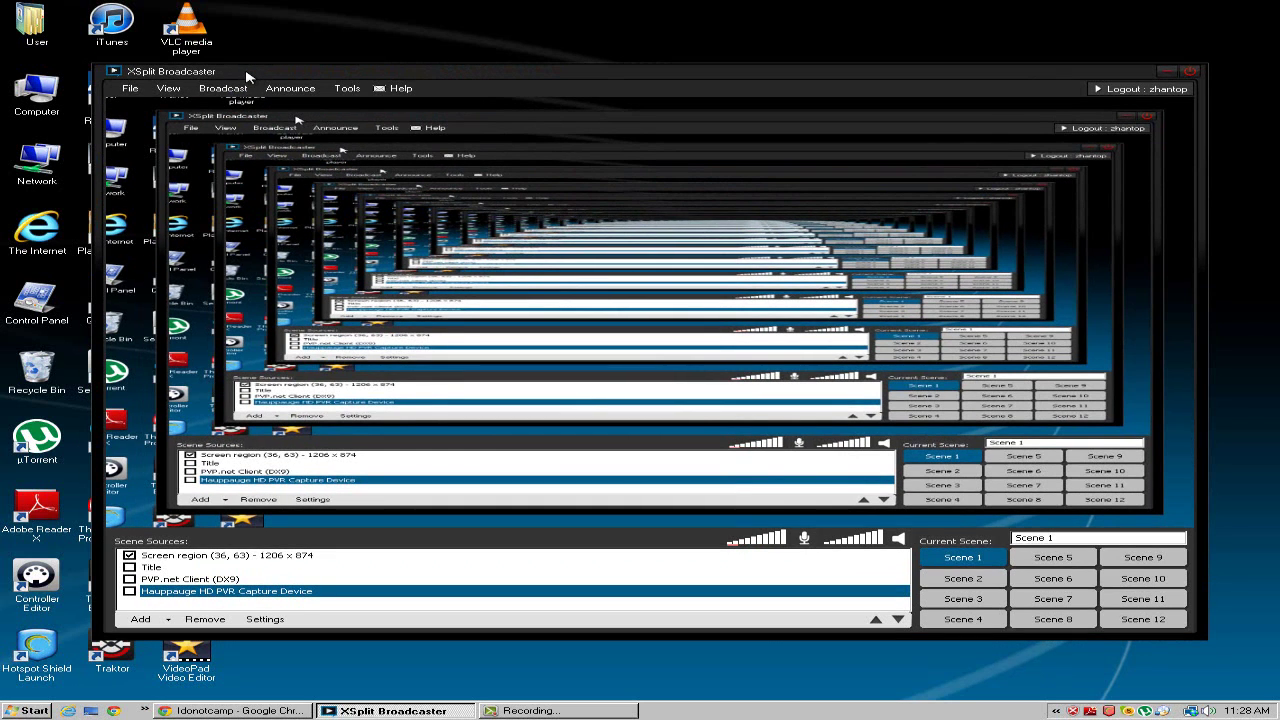
pyautogui.click(240, 88)
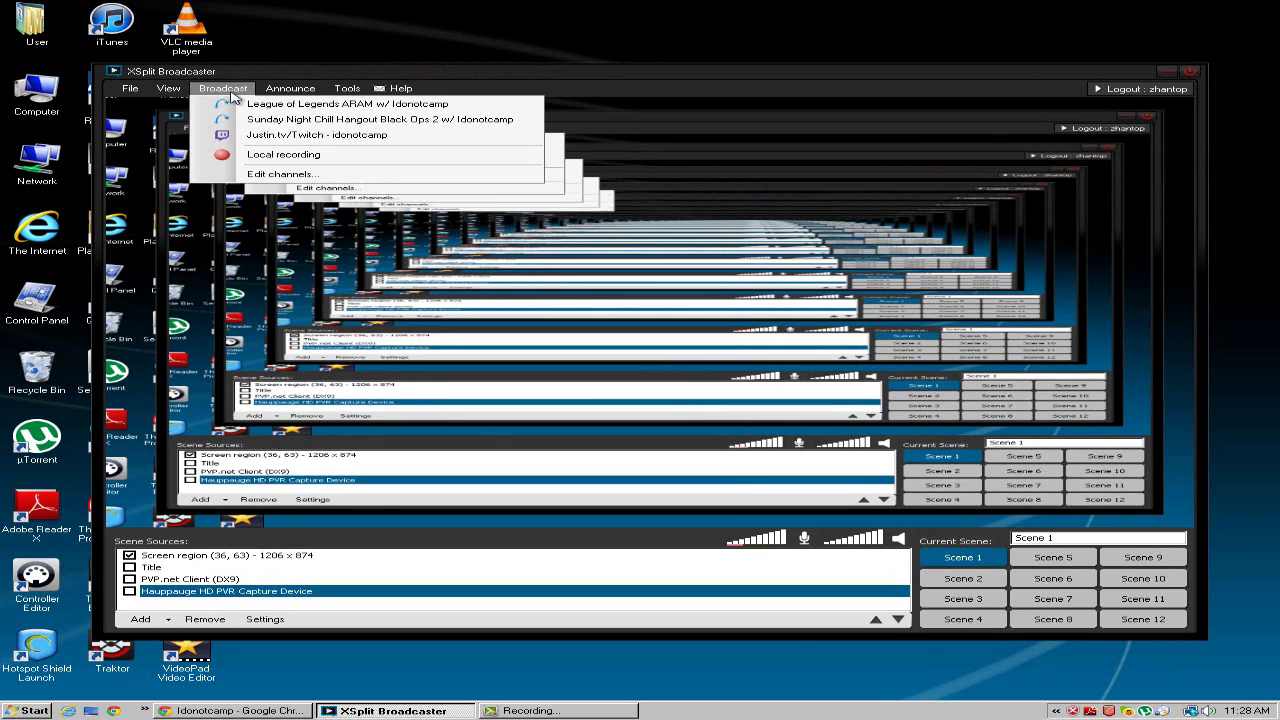
pyautogui.click(300, 175)
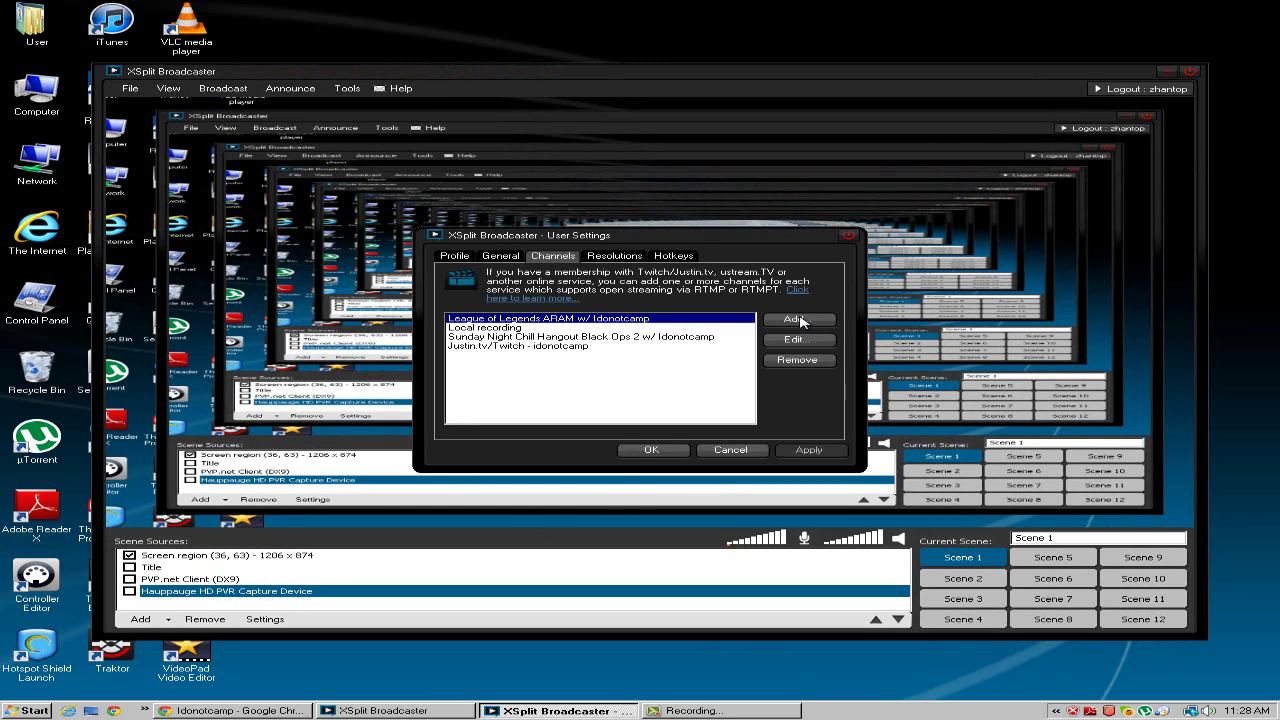
# Step: Open the YouTube Live Events page in a new Chrome tab
pyautogui.click(295, 711)
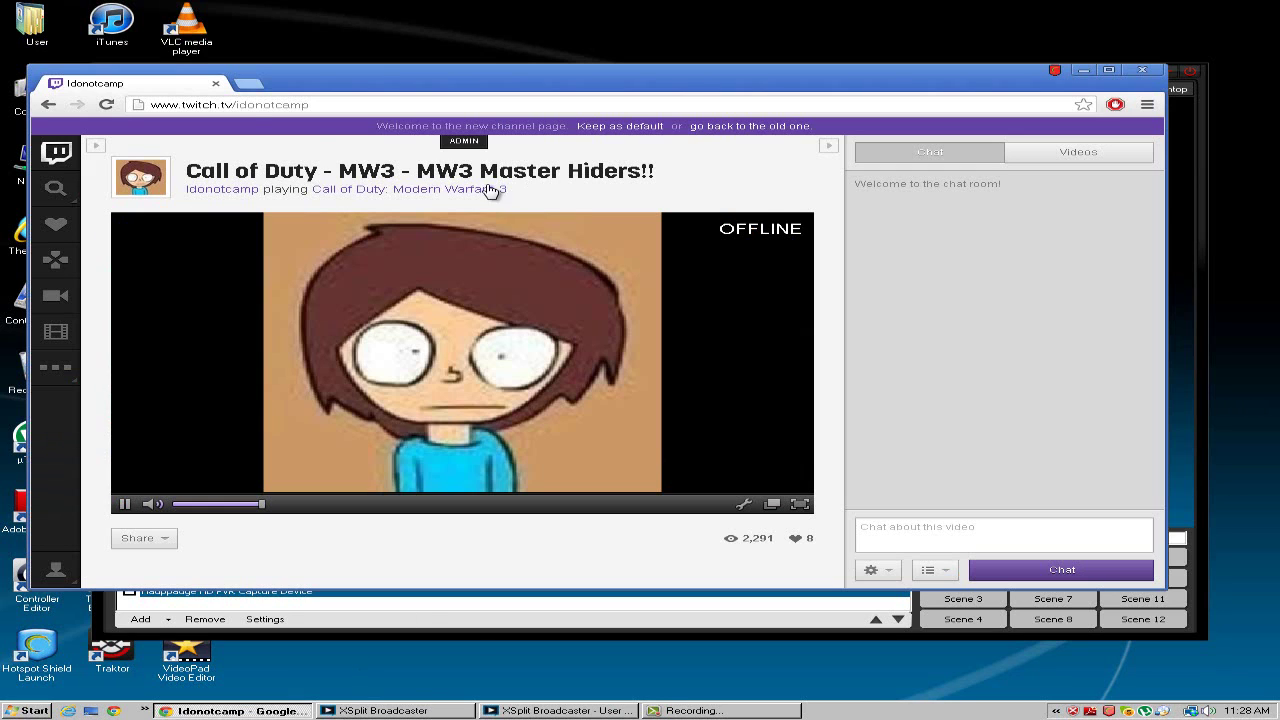
pyautogui.click(249, 84)
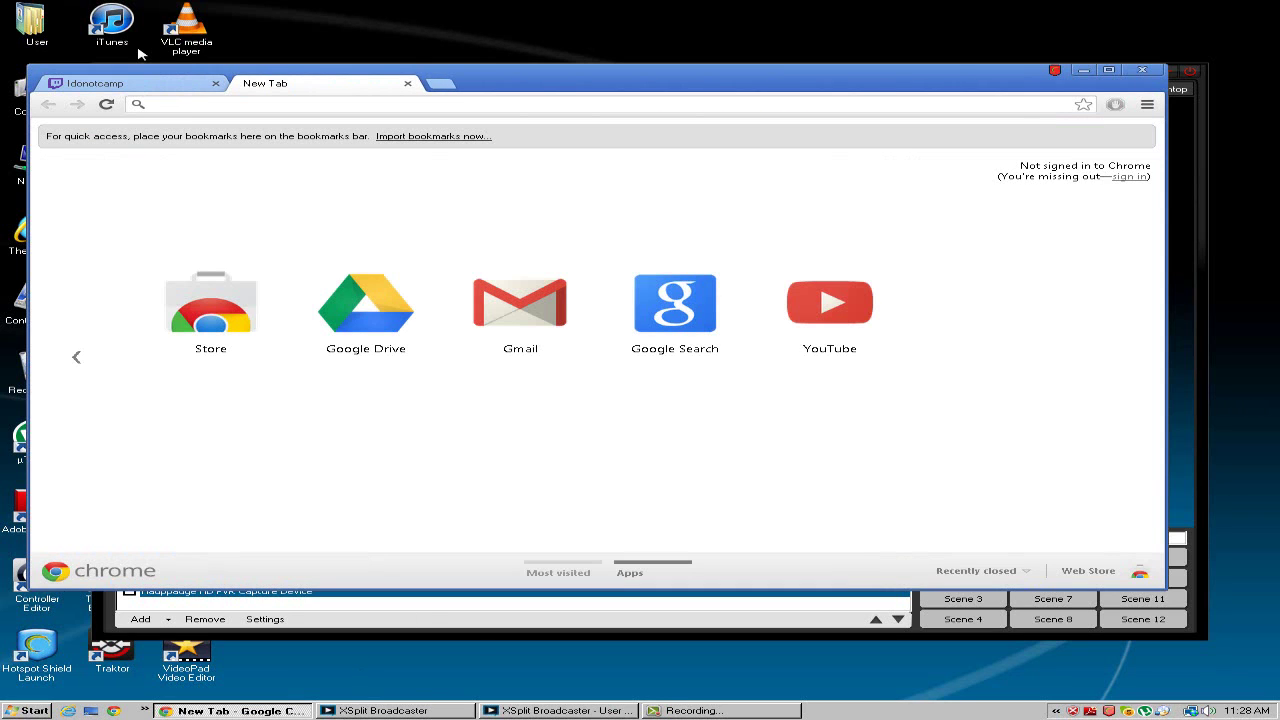
pyautogui.write('youtube.com/my_live_events')
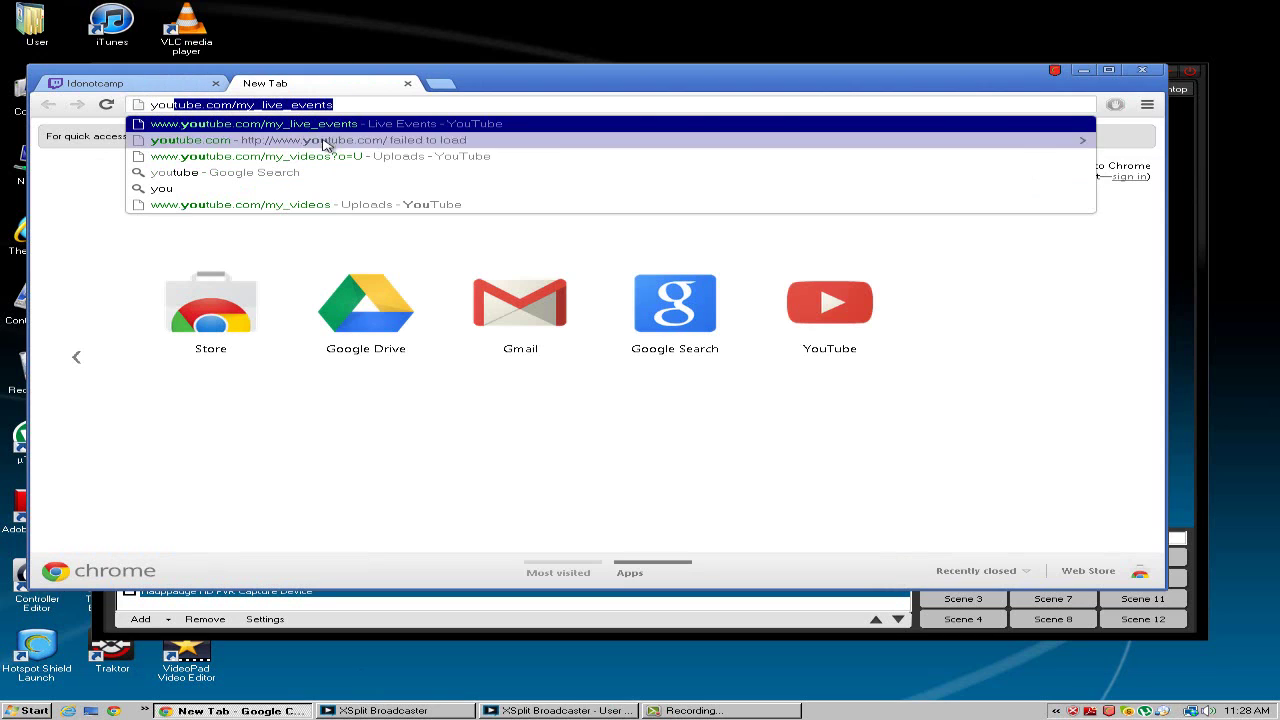
pyautogui.click(331, 124)
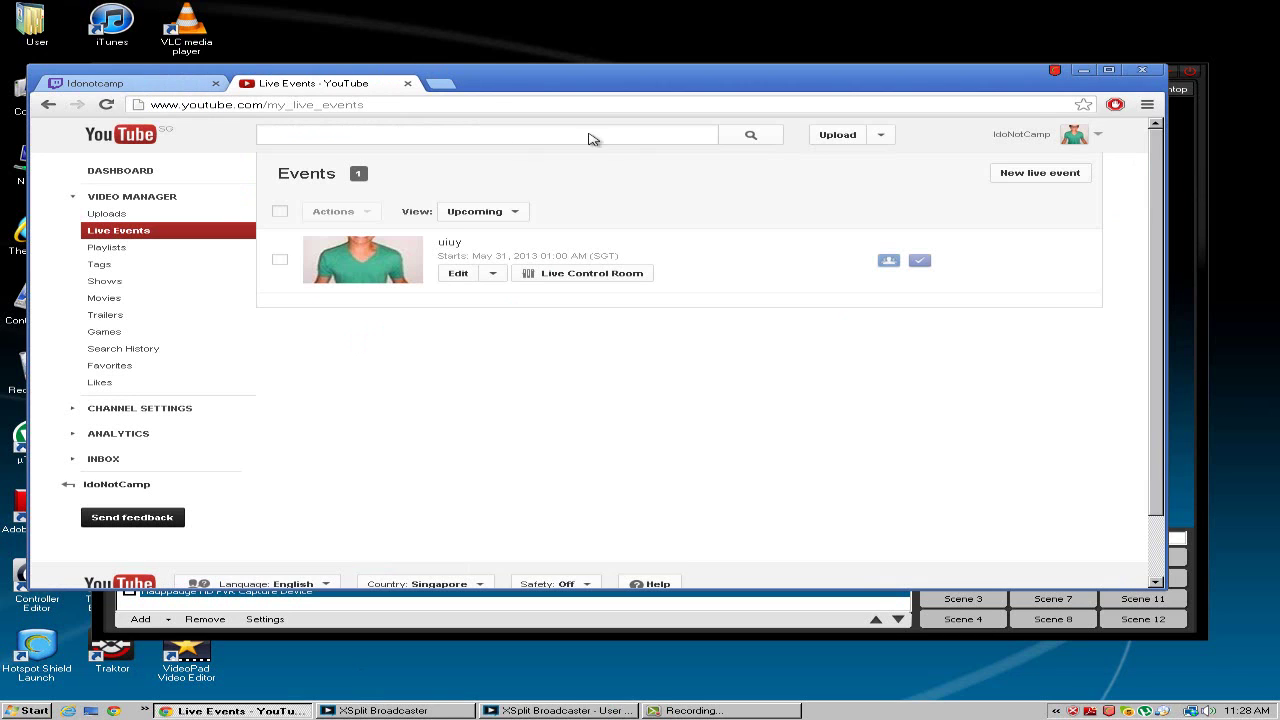
# Step: Delete the upcoming 'uiuy' live event via Actions > Delete
pyautogui.click(281, 264)
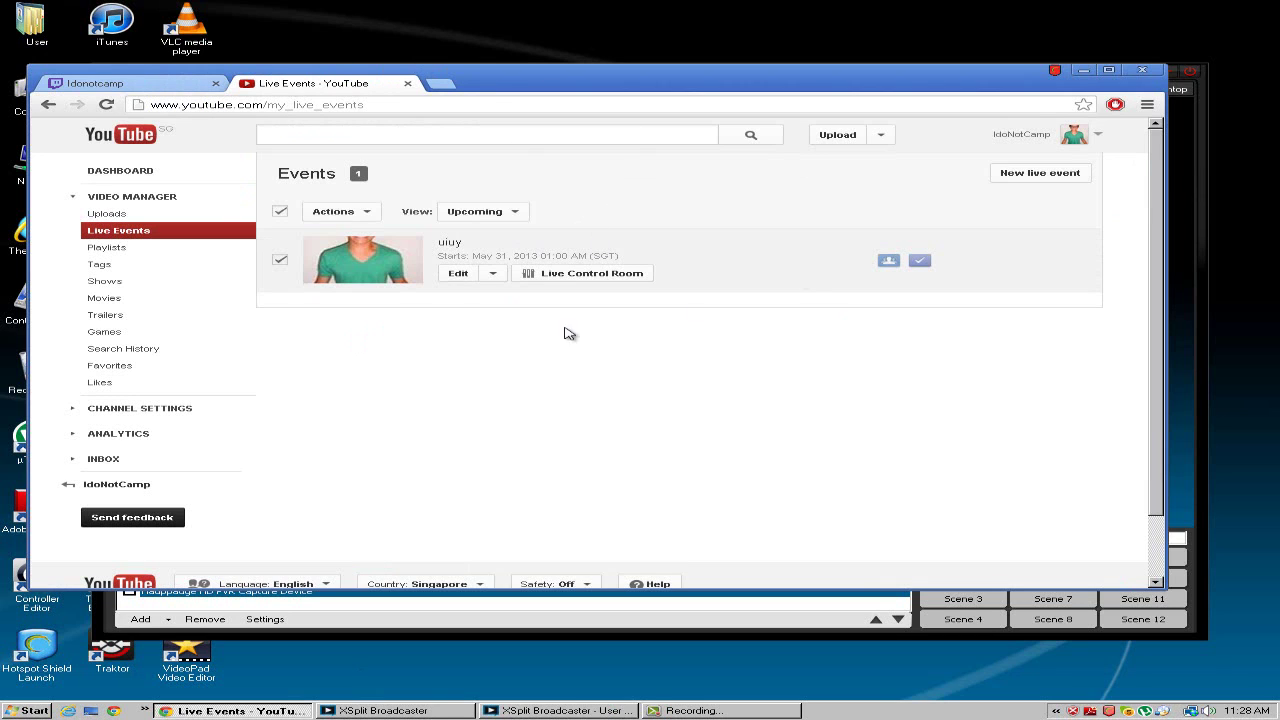
pyautogui.click(492, 273)
pyautogui.click(340, 362)
pyautogui.click(368, 210)
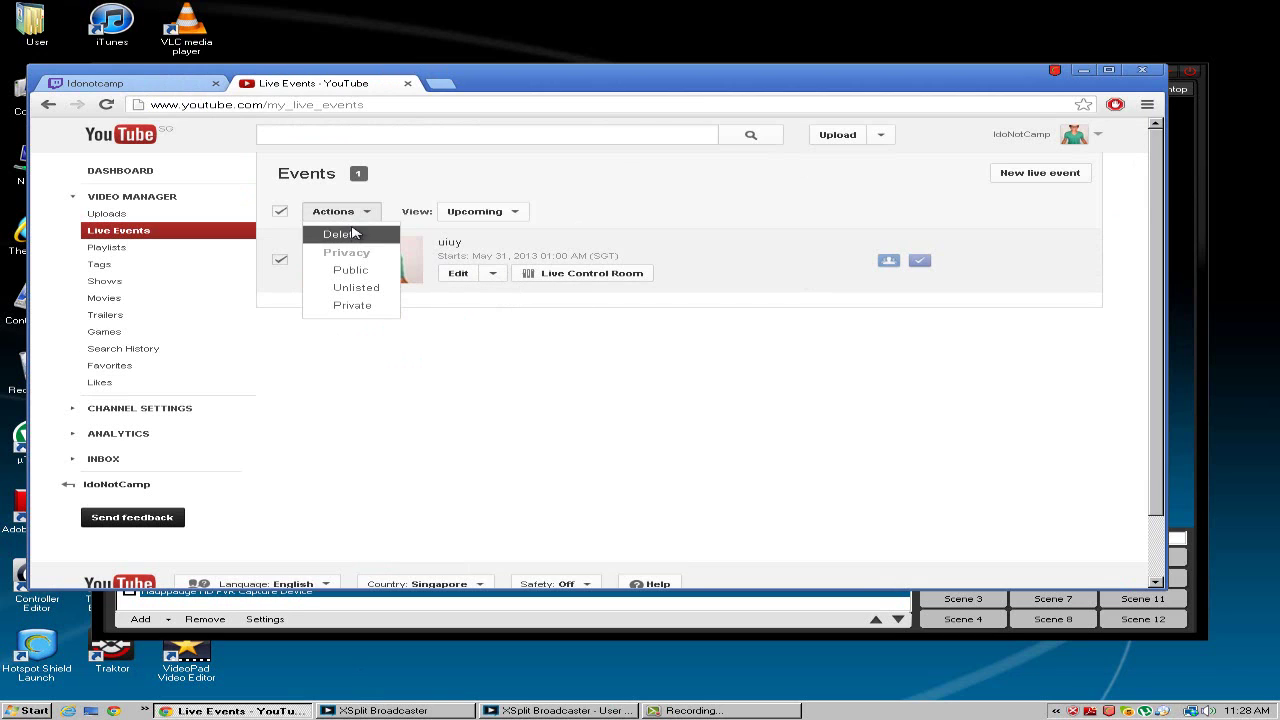
pyautogui.click(341, 234)
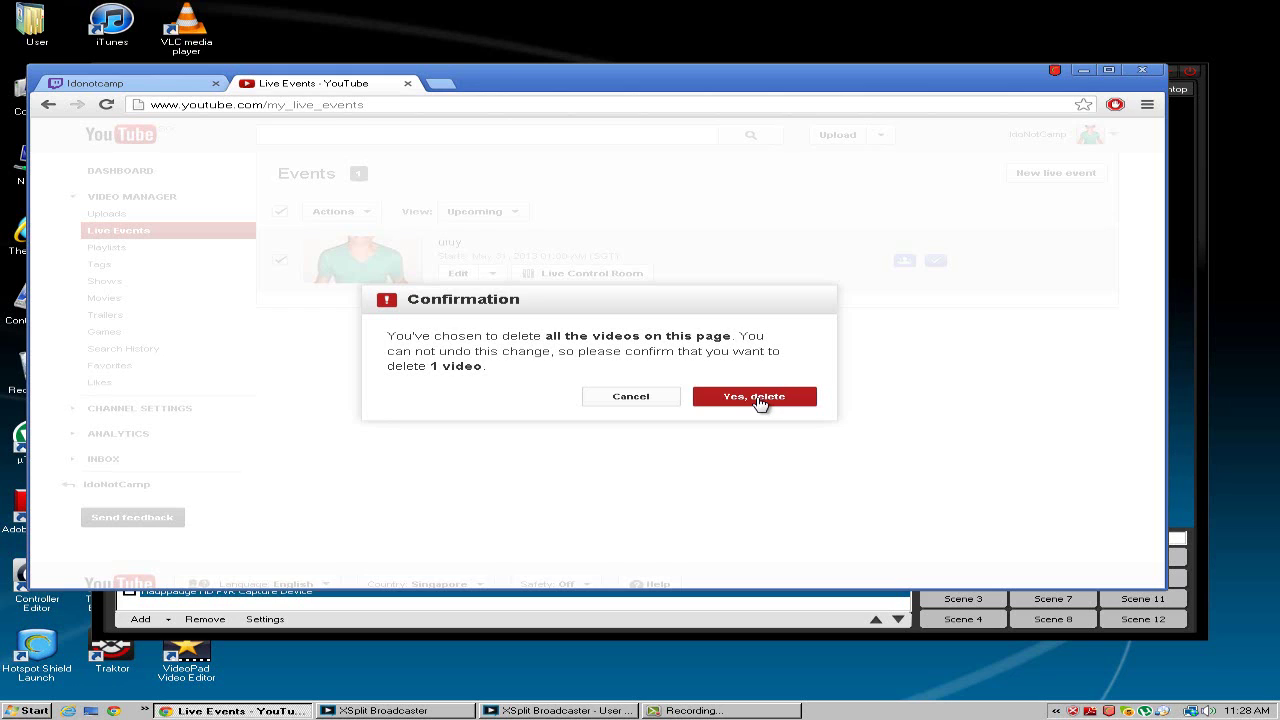
pyautogui.click(757, 397)
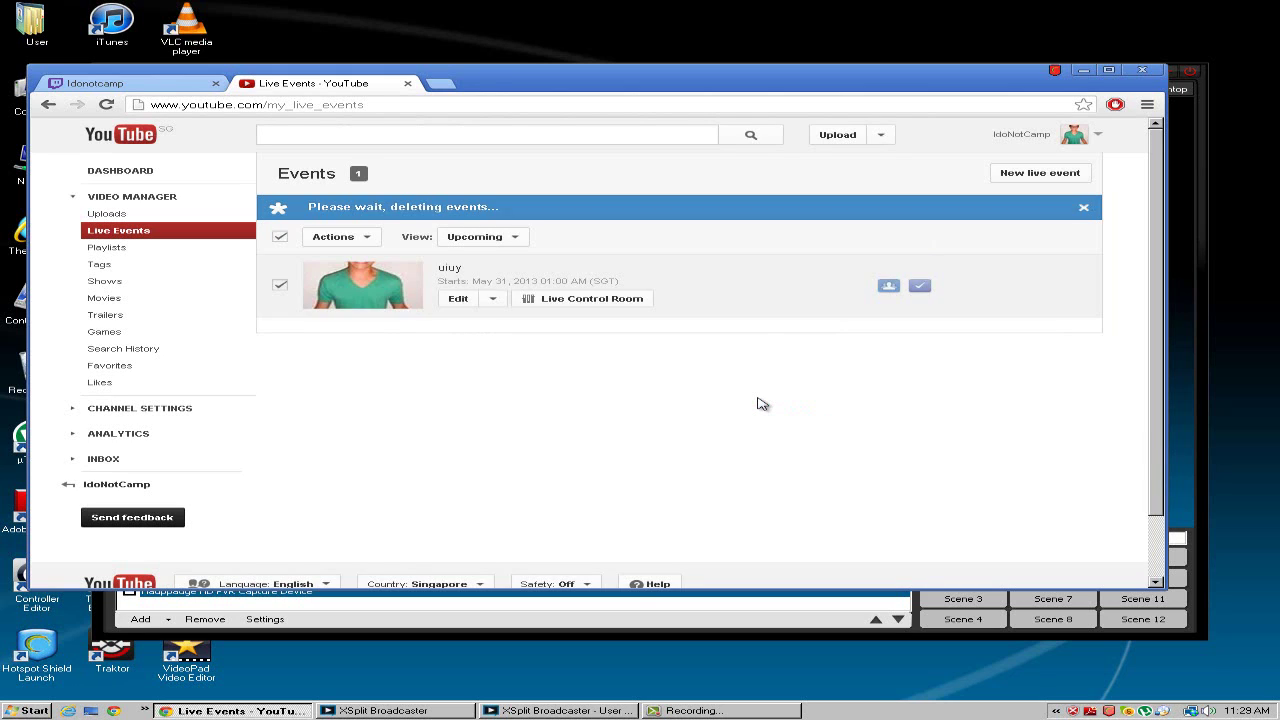
# Step: Create a new live event titled 'aertae', accepting the terms and conditions
pyautogui.click(1048, 178)
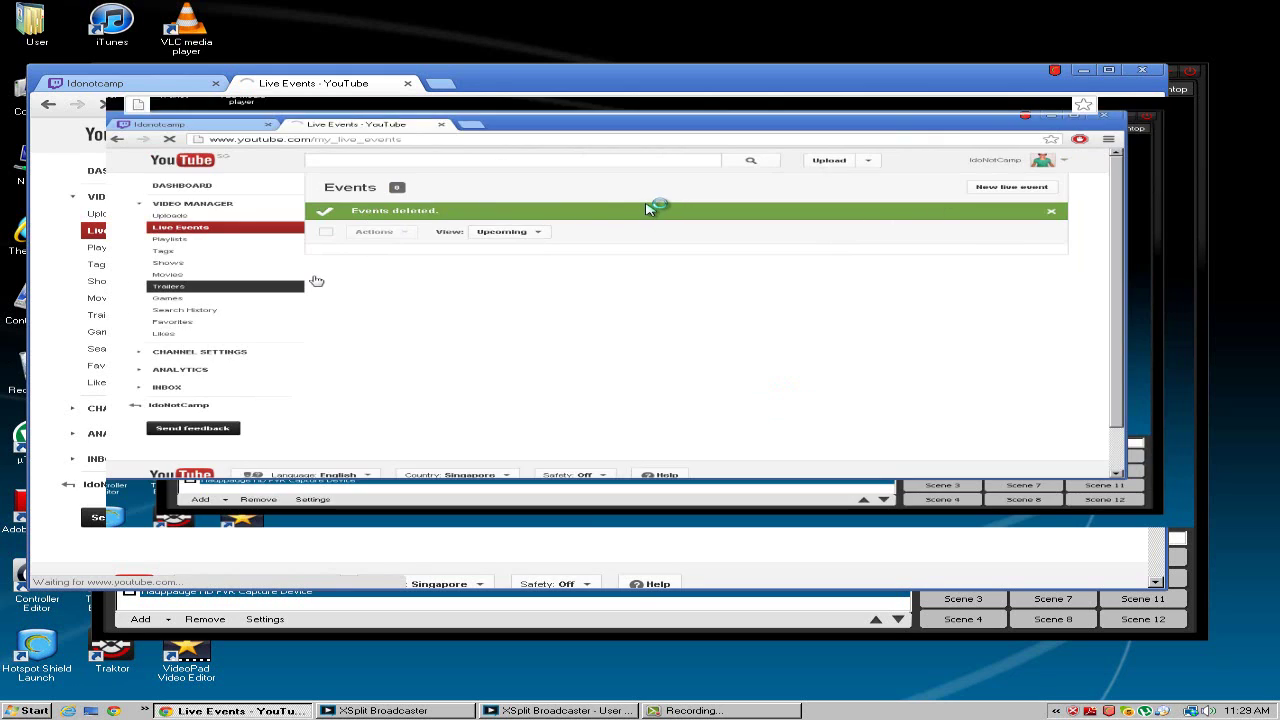
pyautogui.click(159, 313)
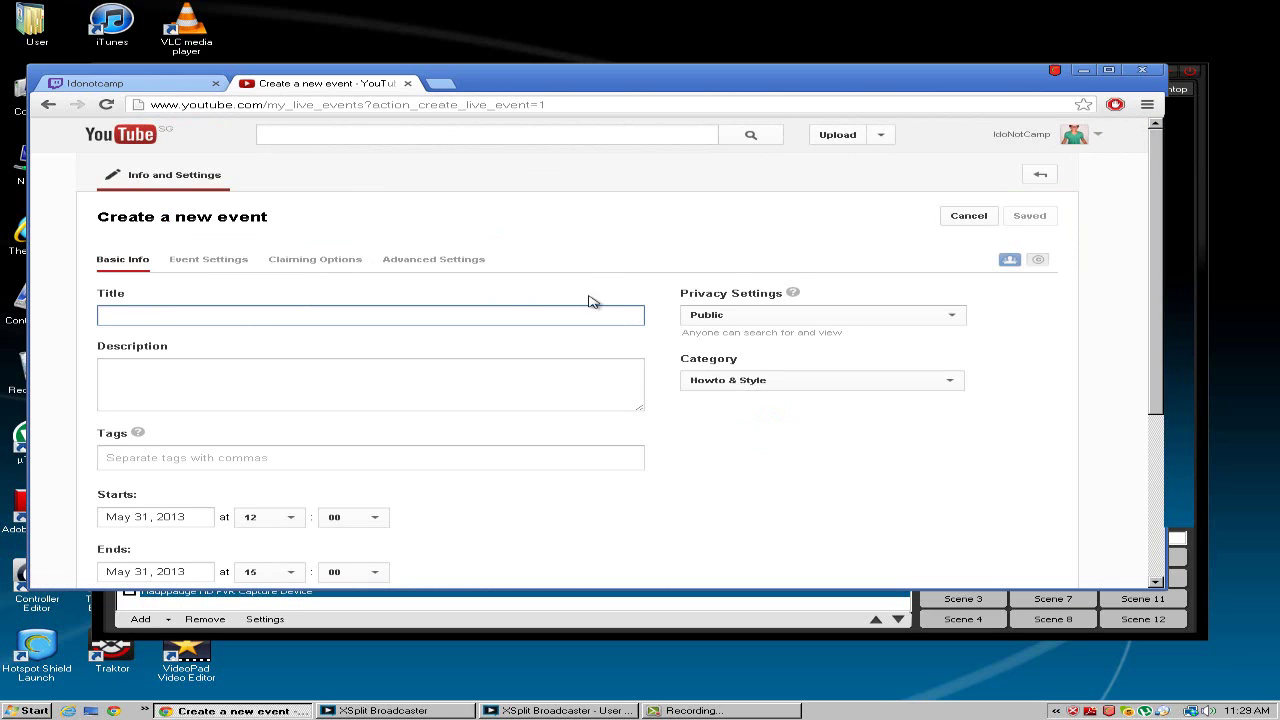
pyautogui.write('aertae')
pyautogui.click(1000, 213)
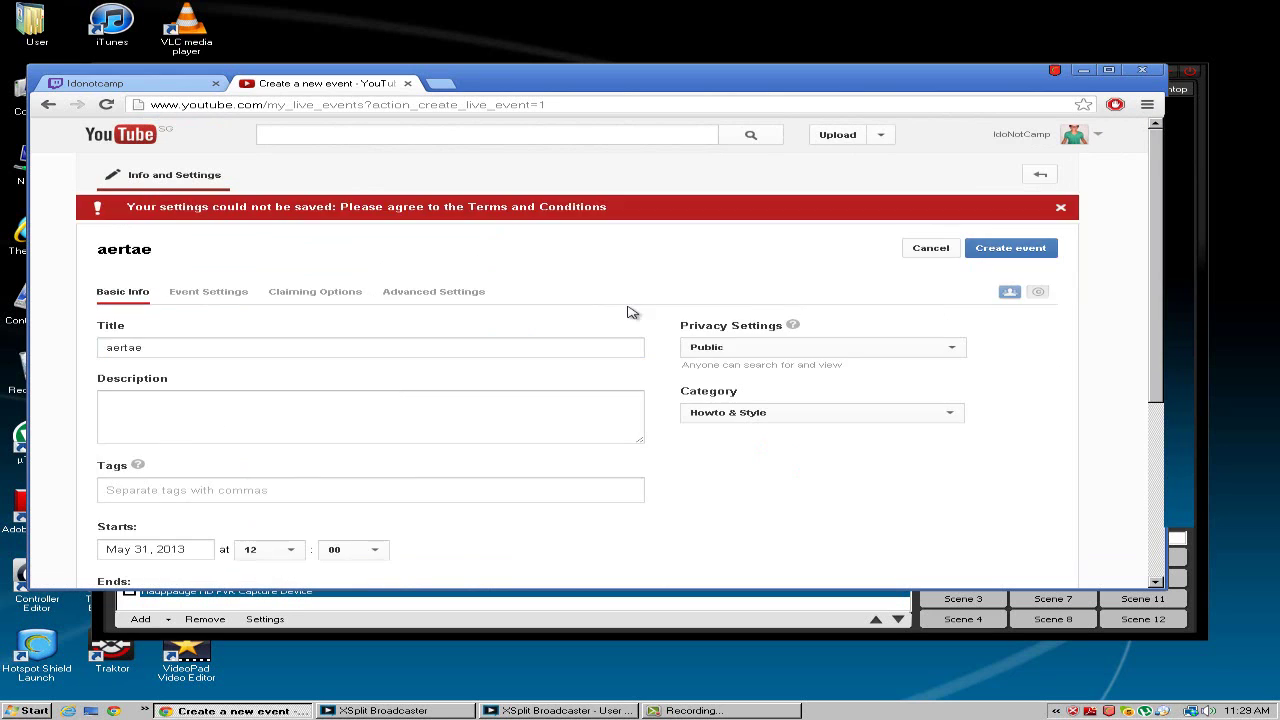
pyautogui.scroll(-5, 500, 360)
pyautogui.click(104, 392)
pyautogui.click(1010, 428)
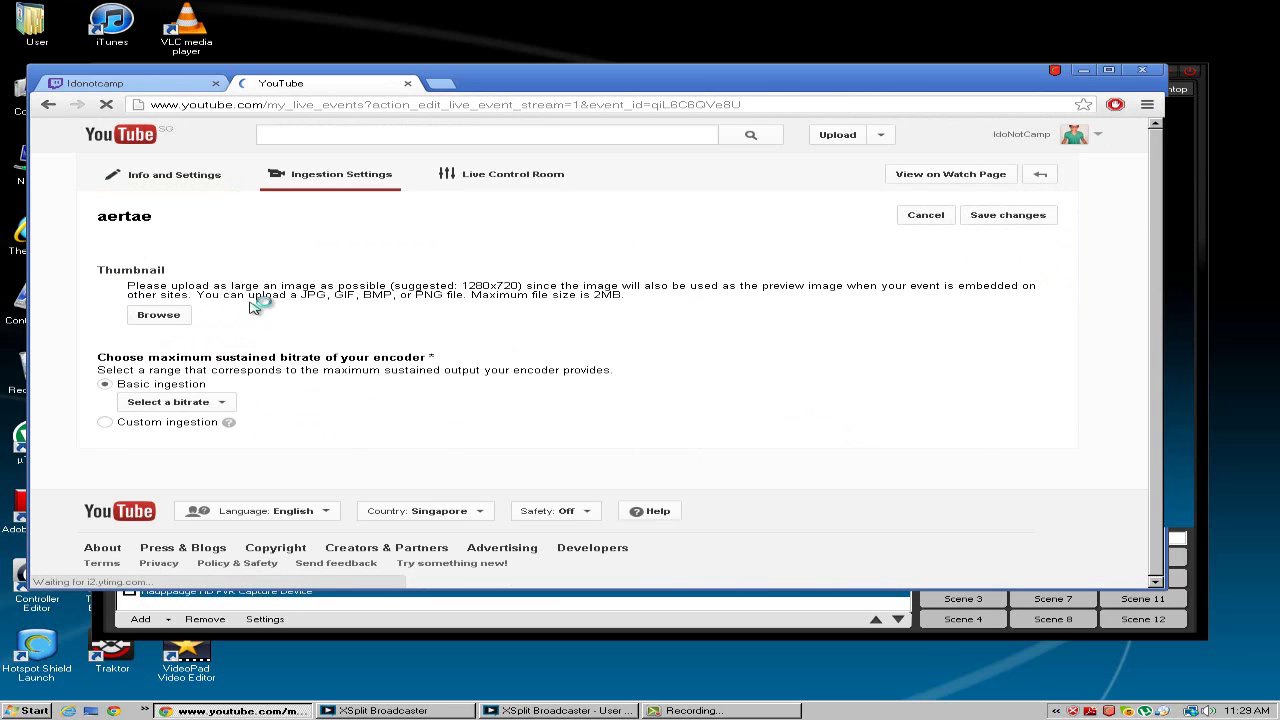
# Step: Choose the 500Kbps - 2000Kbps (480p) bitrate for basic ingestion
pyautogui.click(230, 401)
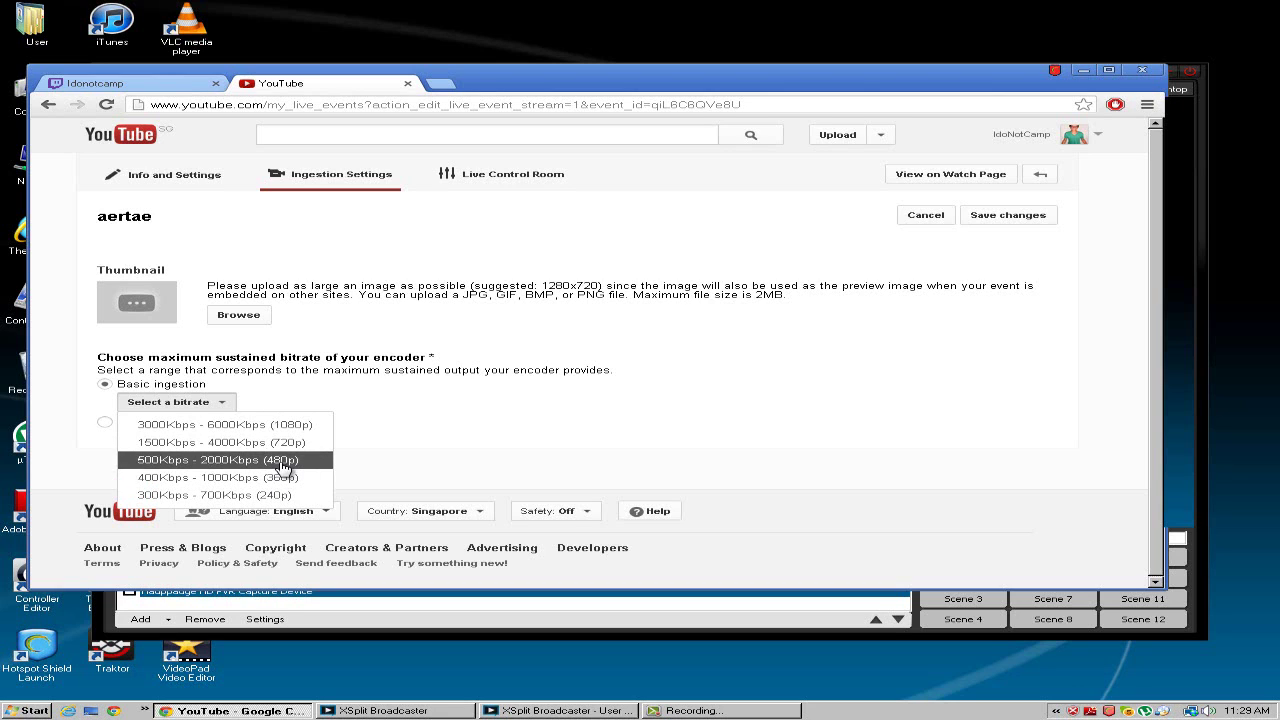
pyautogui.click(284, 467)
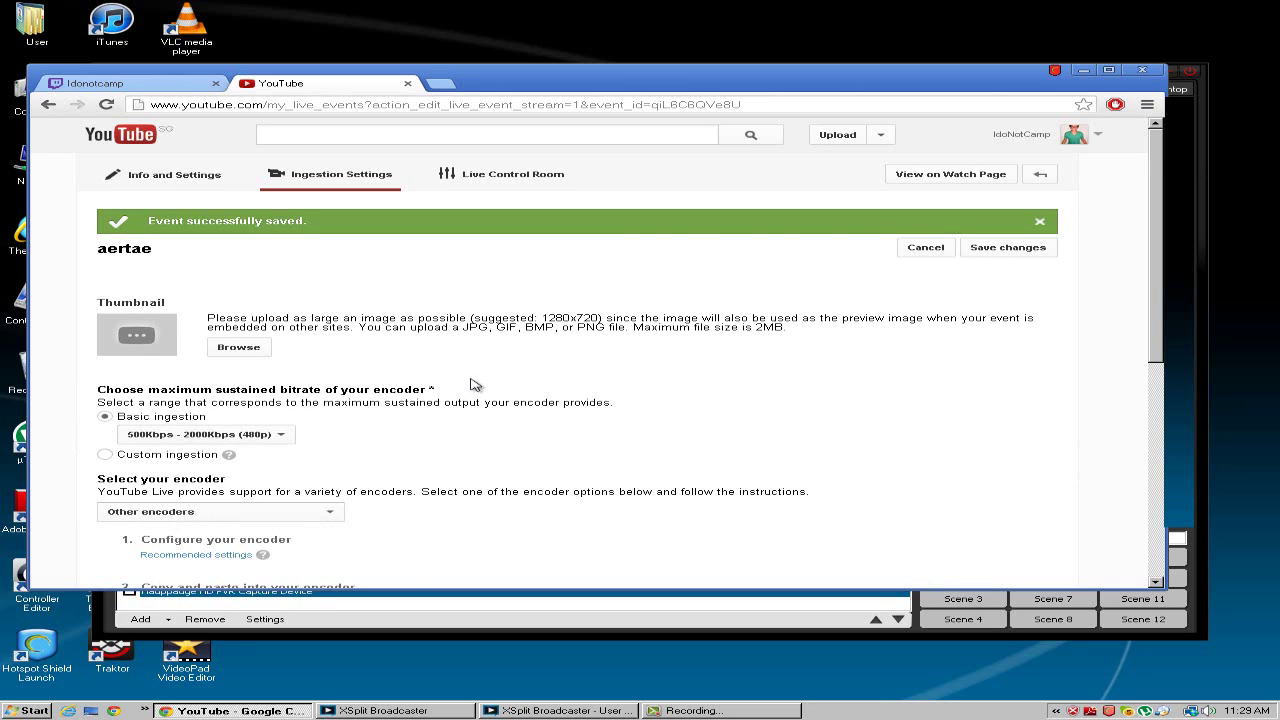
pyautogui.scroll(-2, 471, 380)
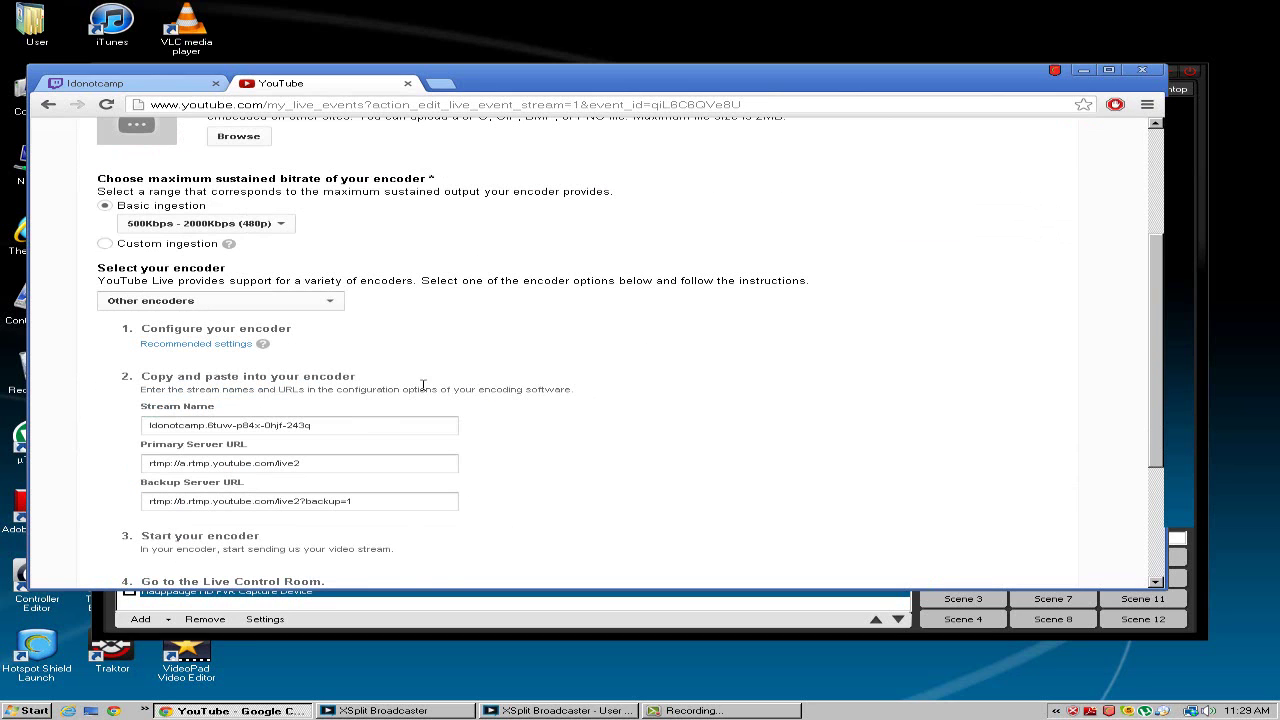
# Step: Keep Other encoders selected in YouTube's Select your encoder dropdown
pyautogui.click(342, 431)
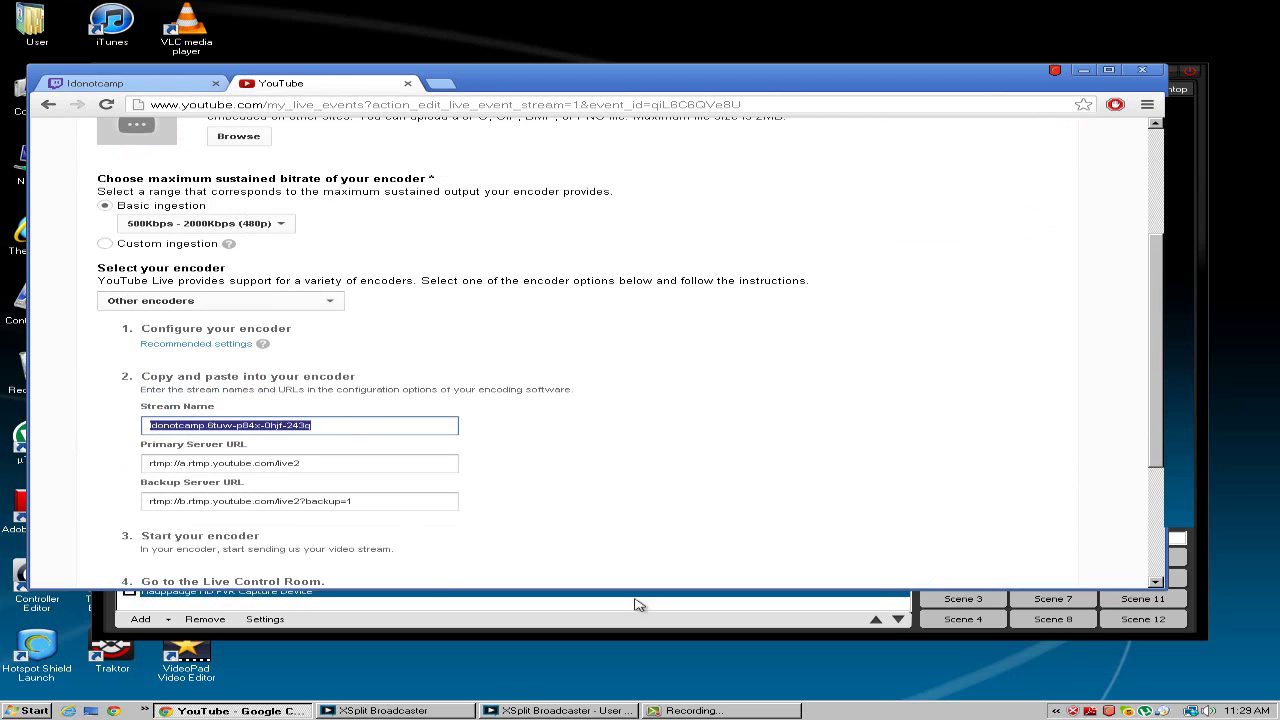
pyautogui.click(342, 430)
pyautogui.scroll(-2, 165, 249)
pyautogui.click(166, 165)
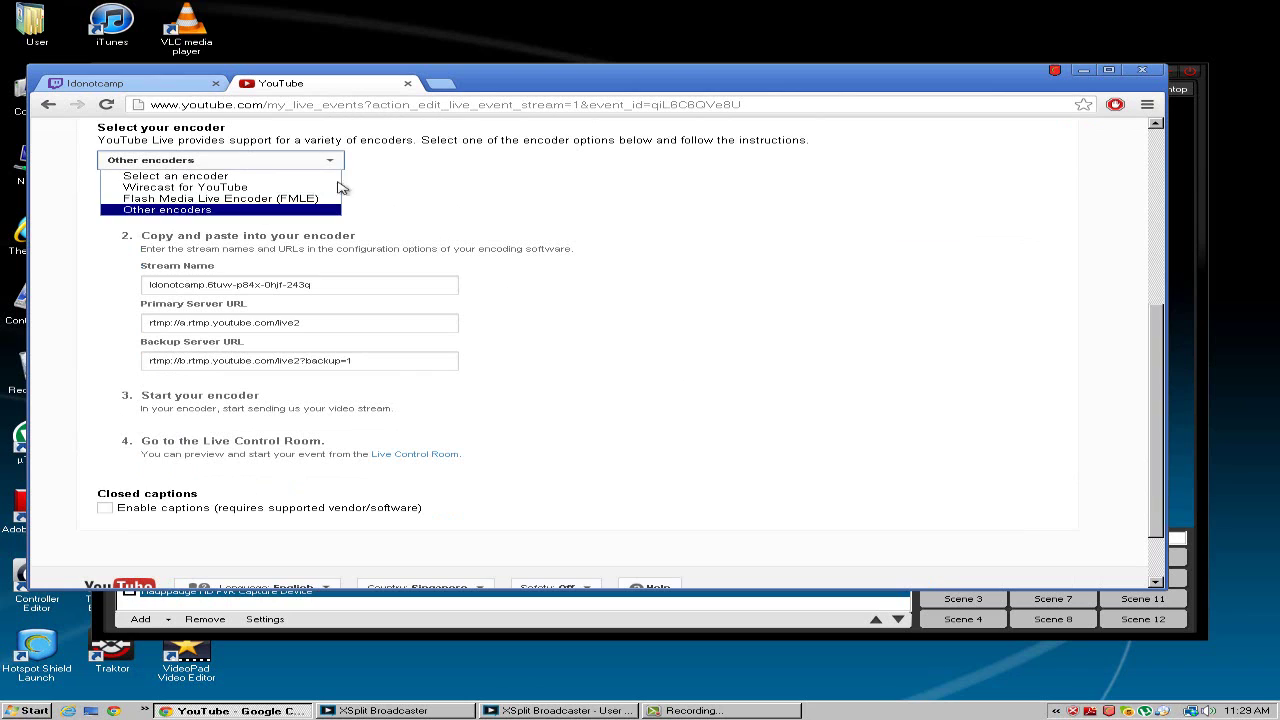
pyautogui.click(232, 210)
# Step: Select the stream name value and shift the Chrome window down to reveal XSplit
pyautogui.moveTo(375, 290); pyautogui.dragTo(12, 278)
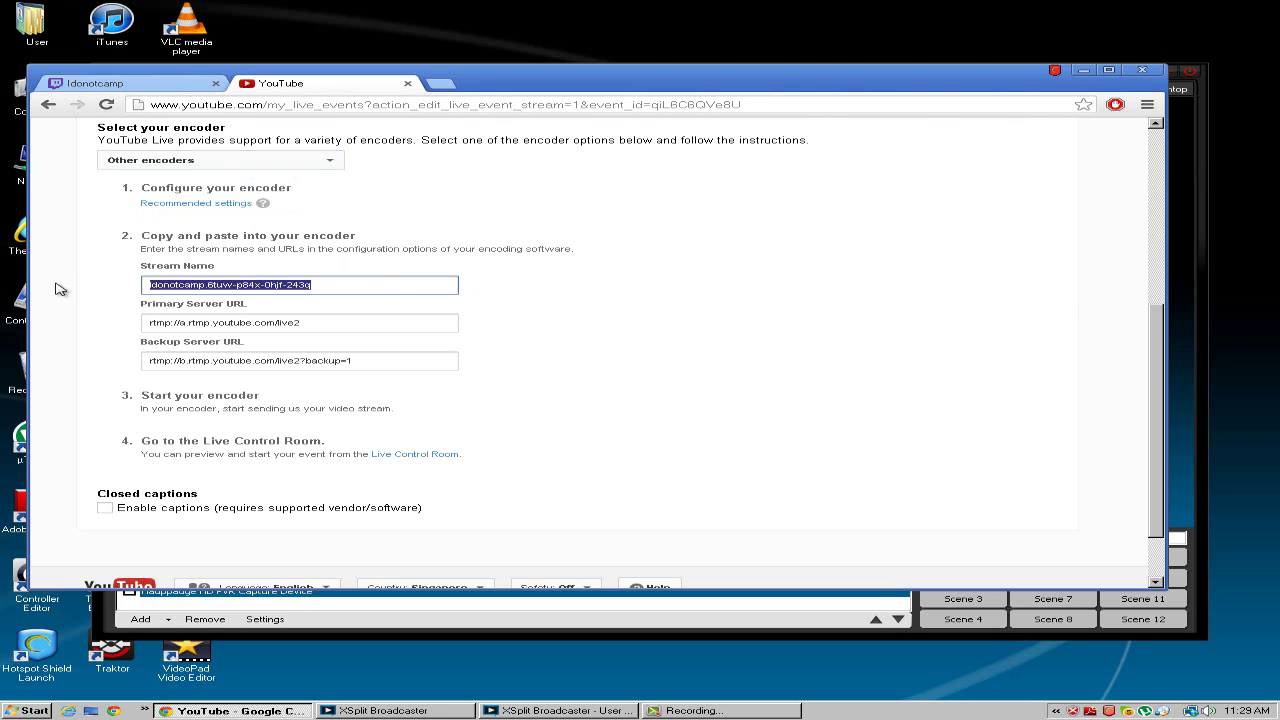
pyautogui.moveTo(147, 231); pyautogui.dragTo(357, 236)
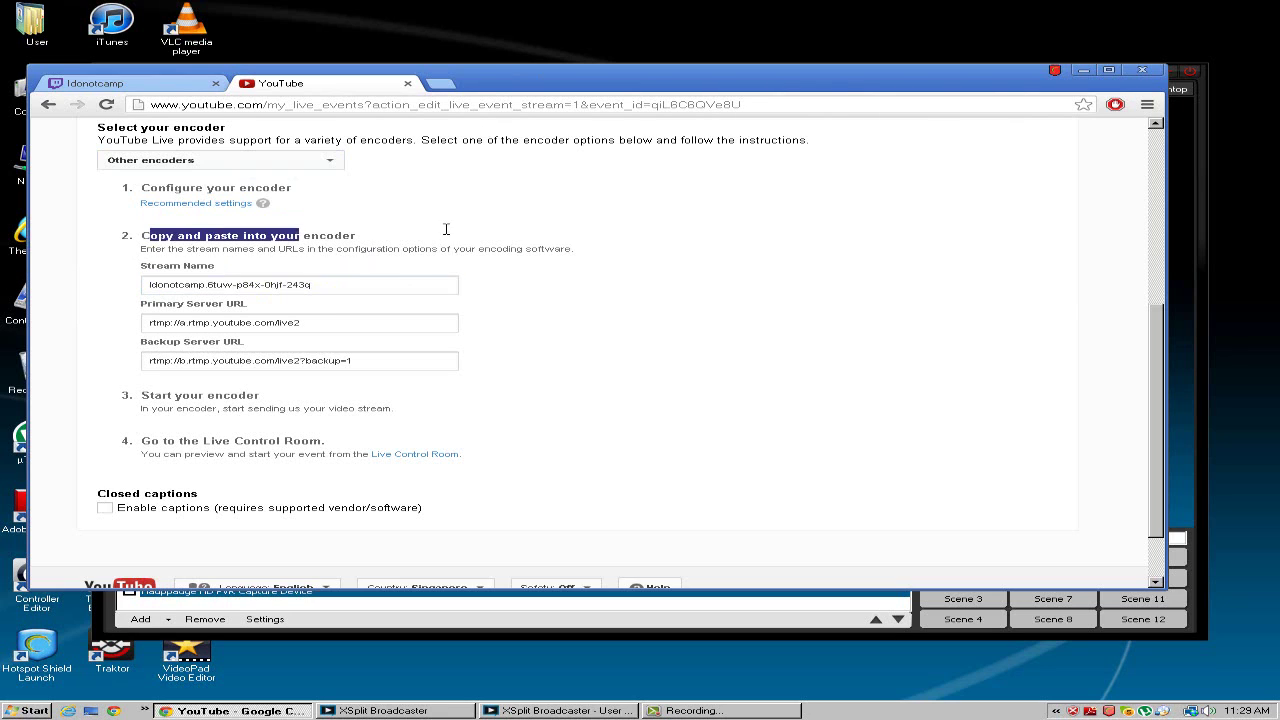
pyautogui.click(295, 278)
pyautogui.moveTo(566, 96); pyautogui.dragTo(585, 127)
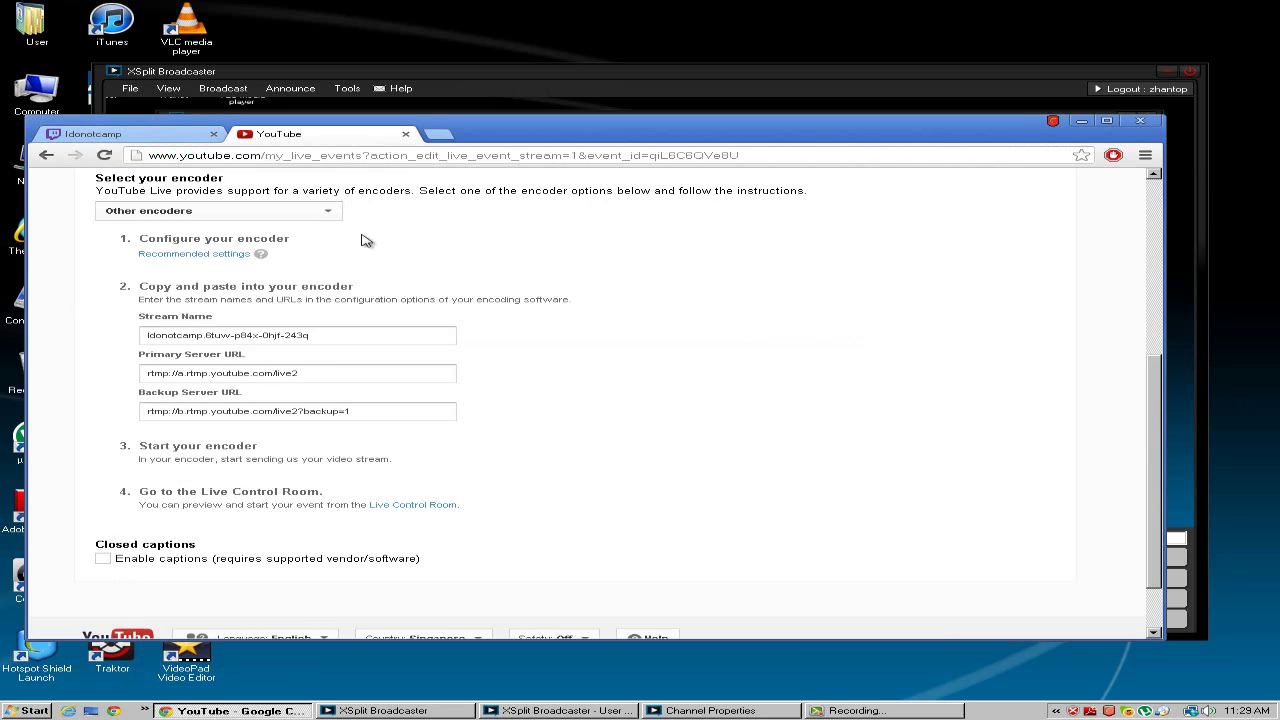
# Step: Paste the event title 'aertae' as the channel name in XSplit's Channel Properties
pyautogui.scroll(4, 80, 300)
pyautogui.doubleClick(98, 298)
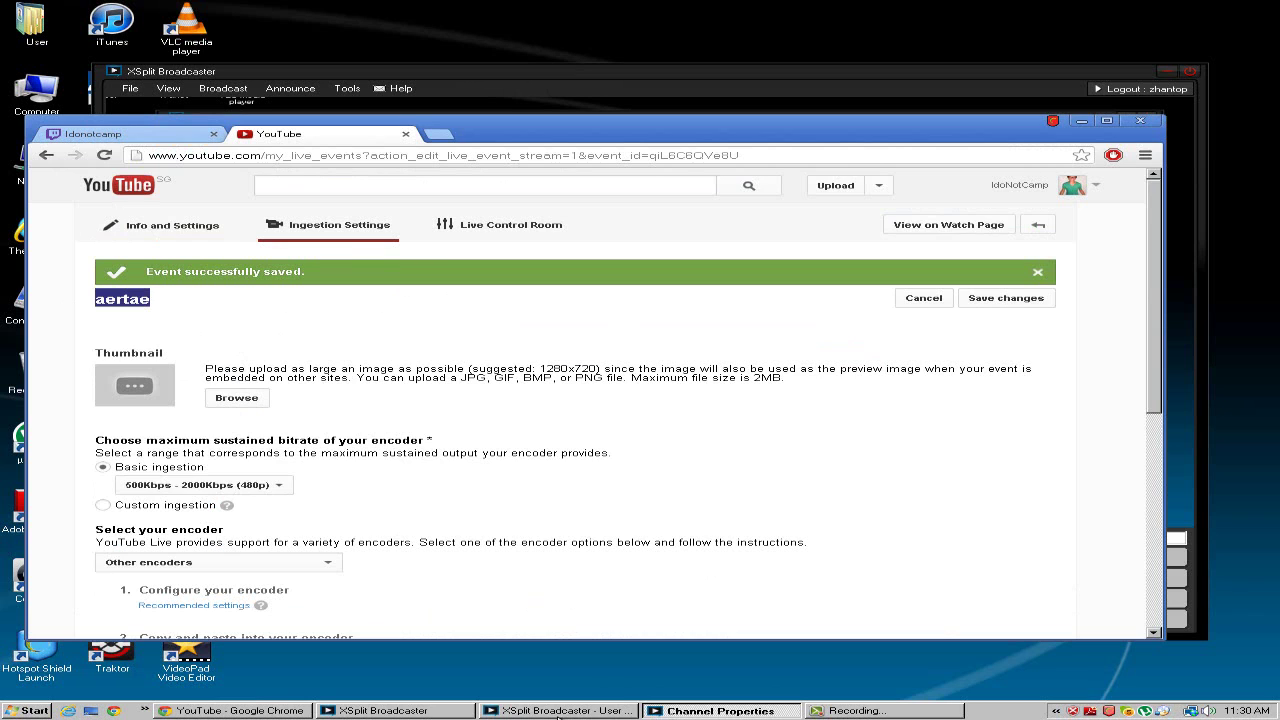
pyautogui.click(558, 710)
pyautogui.hotkey('ctrl', 'v')
# Step: Copy the stream name and primary server URL into XSplit, then open the Live Control Room
pyautogui.click(46, 348)
pyautogui.scroll(-3, 306, 472)
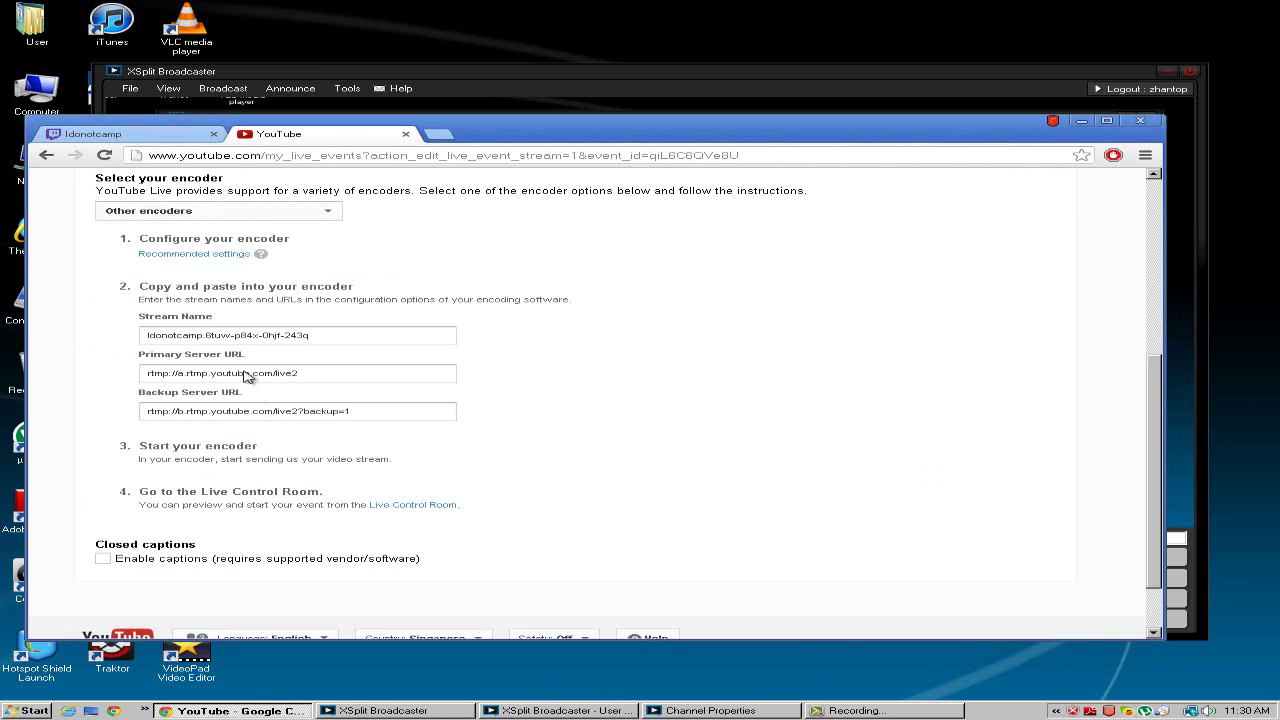
pyautogui.click(362, 339)
pyautogui.click(710, 710)
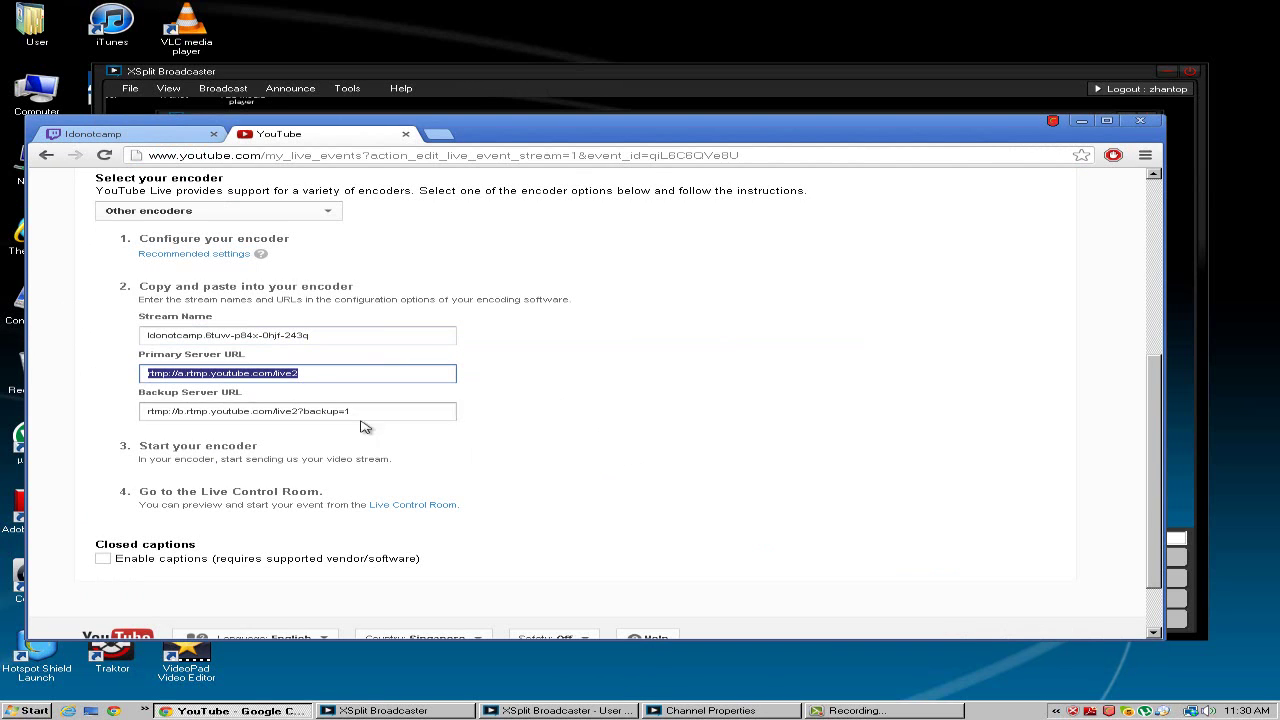
pyautogui.click(670, 712)
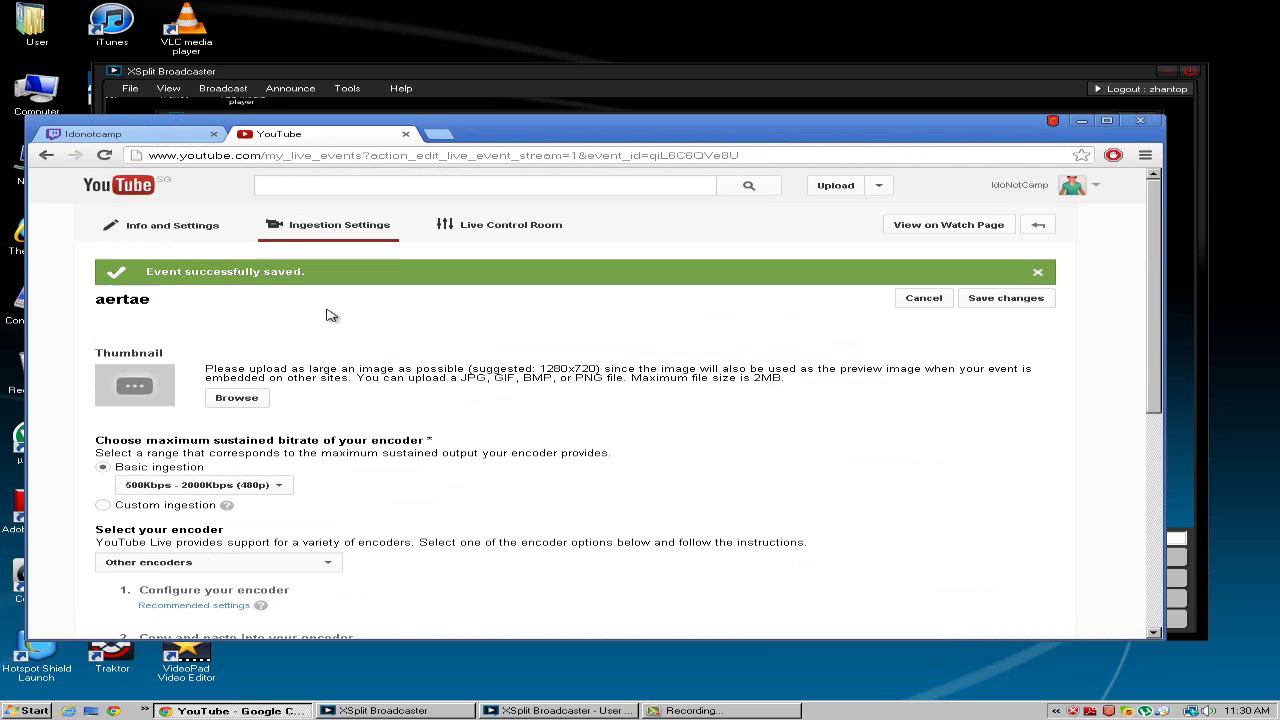
pyautogui.click(462, 218)
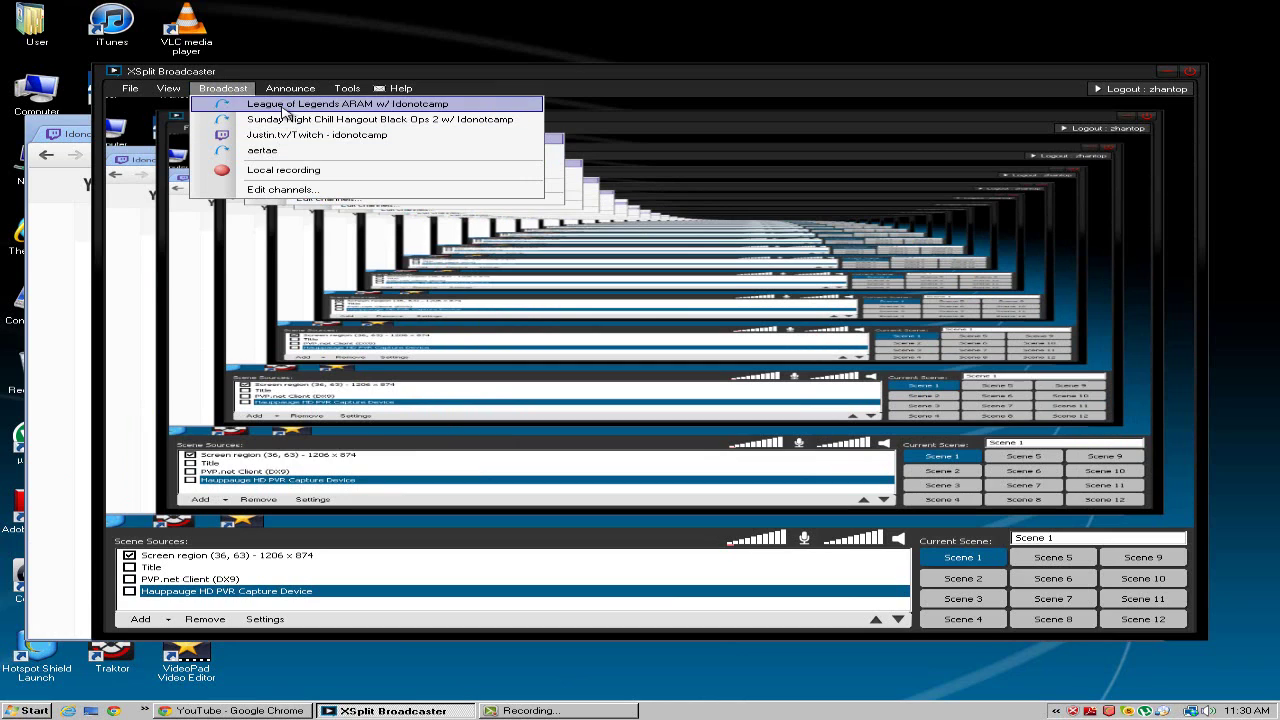
# Step: Broadcast to aertae, confirm the Live Control Room rates the 480p stream GOOD, then stop broadcasting
pyautogui.click(266, 151)
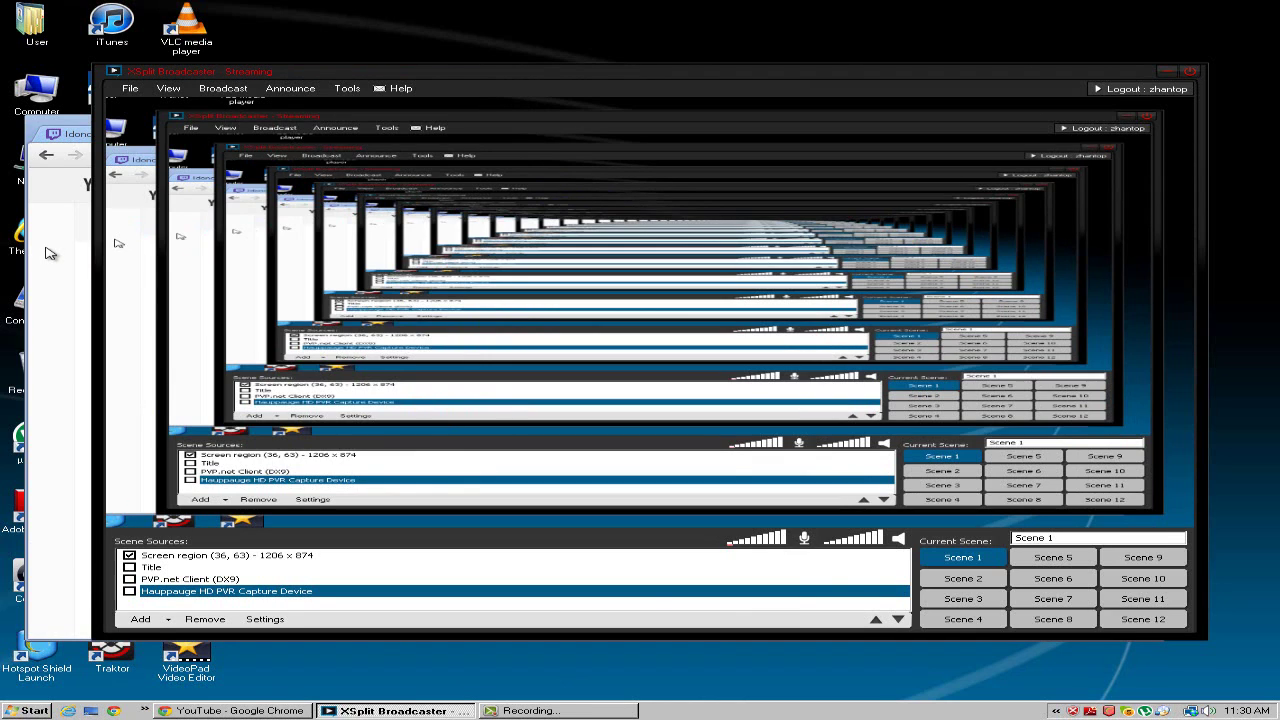
pyautogui.click(50, 253)
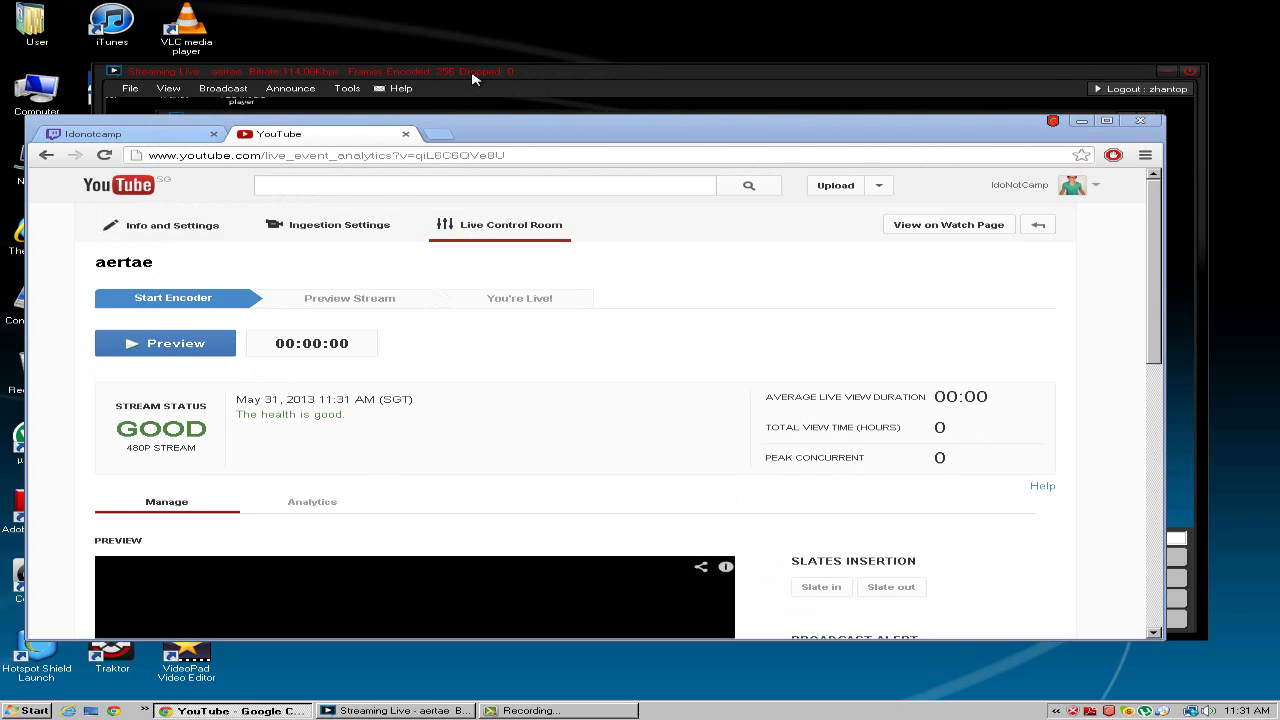
pyautogui.click(223, 88)
pyautogui.click(223, 88)
pyautogui.click(229, 131)
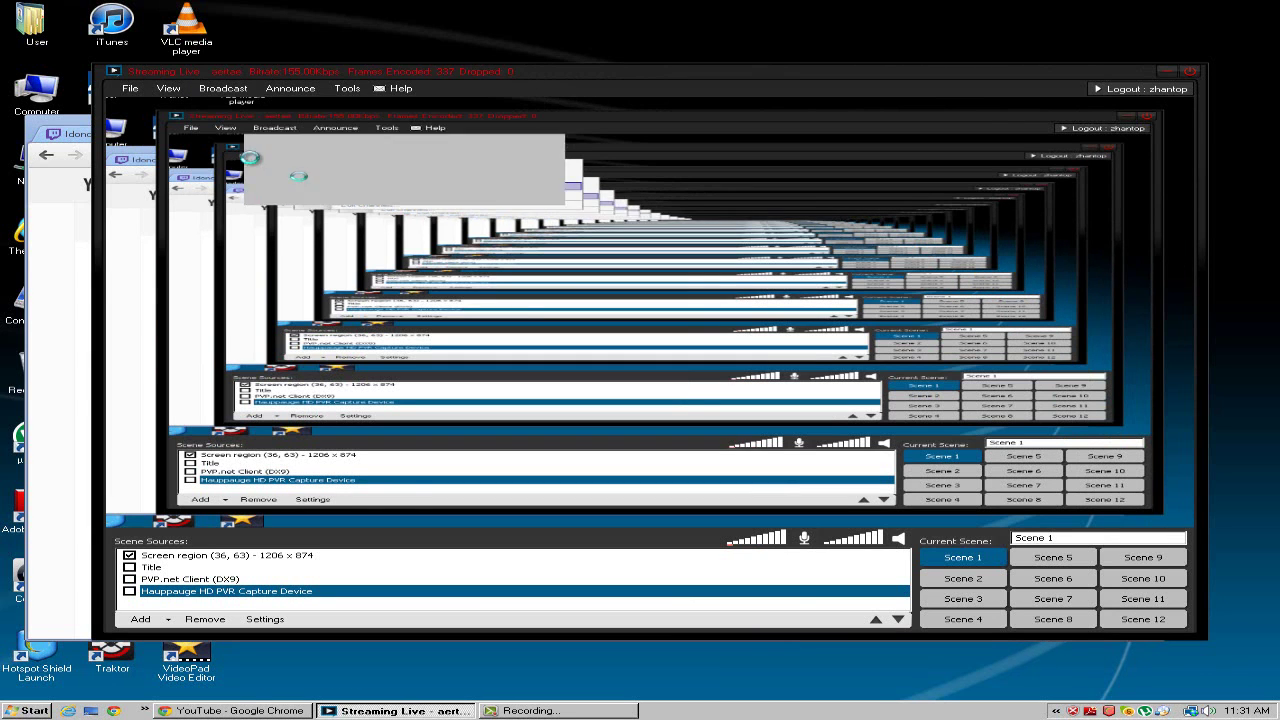
pyautogui.click(258, 73)
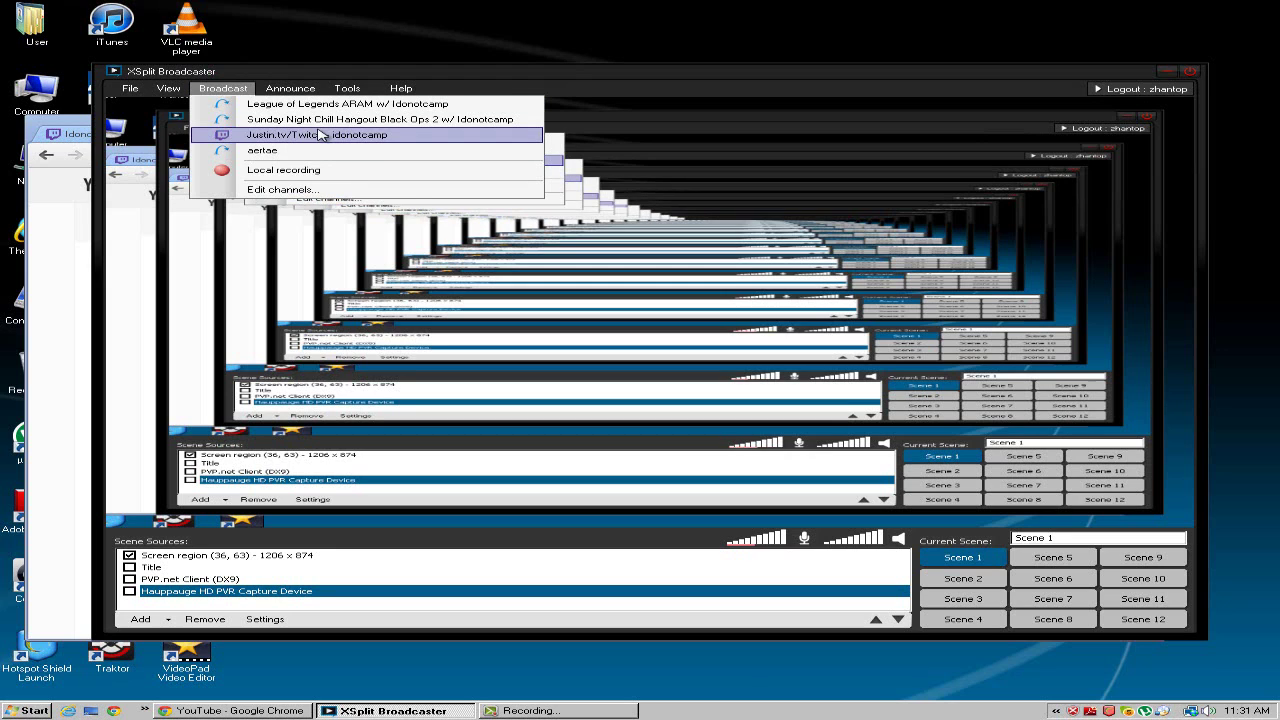
pyautogui.click(376, 70)
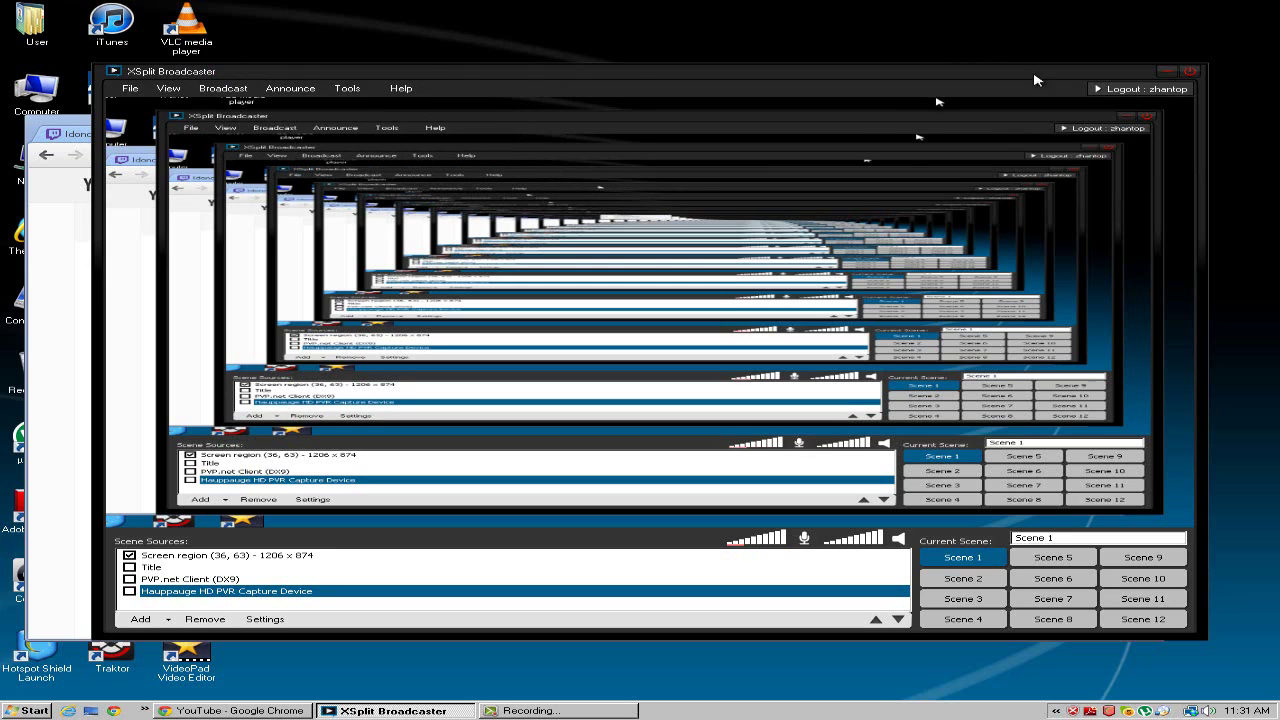
# Step: Minimize XSplit so the aertae Live Control Room shows NO DATA for the stopped stream
pyautogui.click(1165, 74)
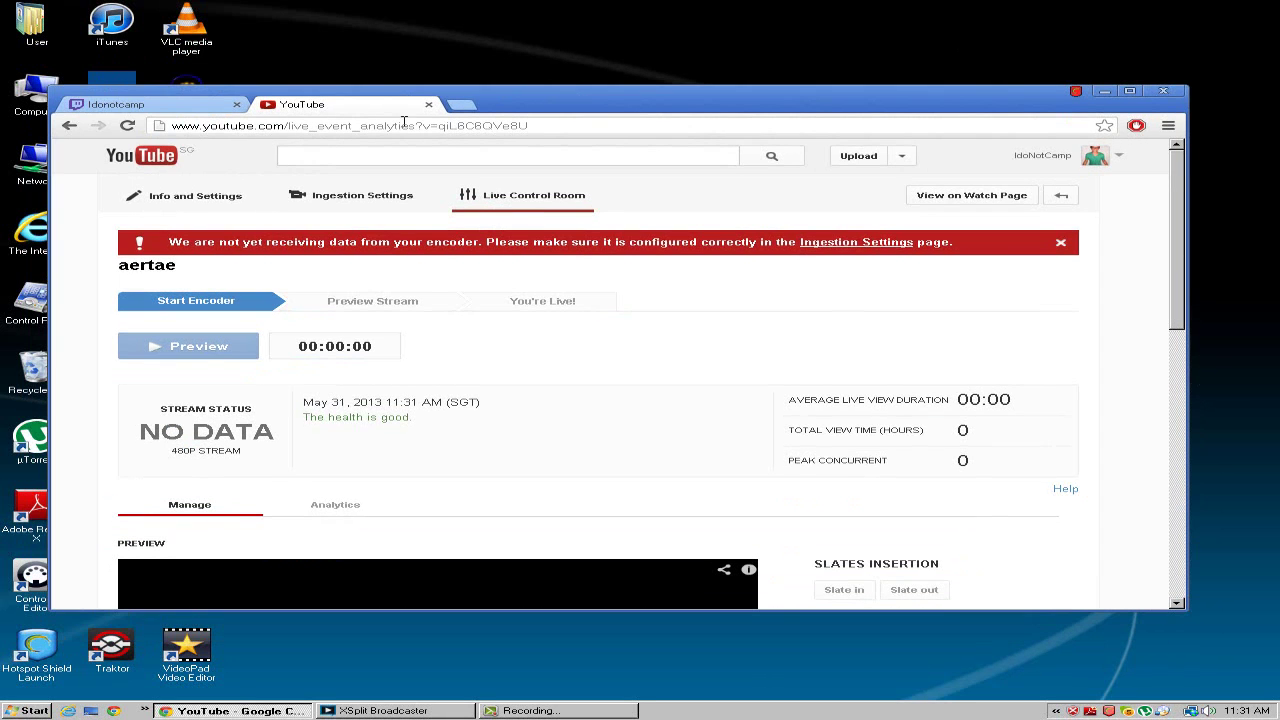
pyautogui.click(1122, 162)
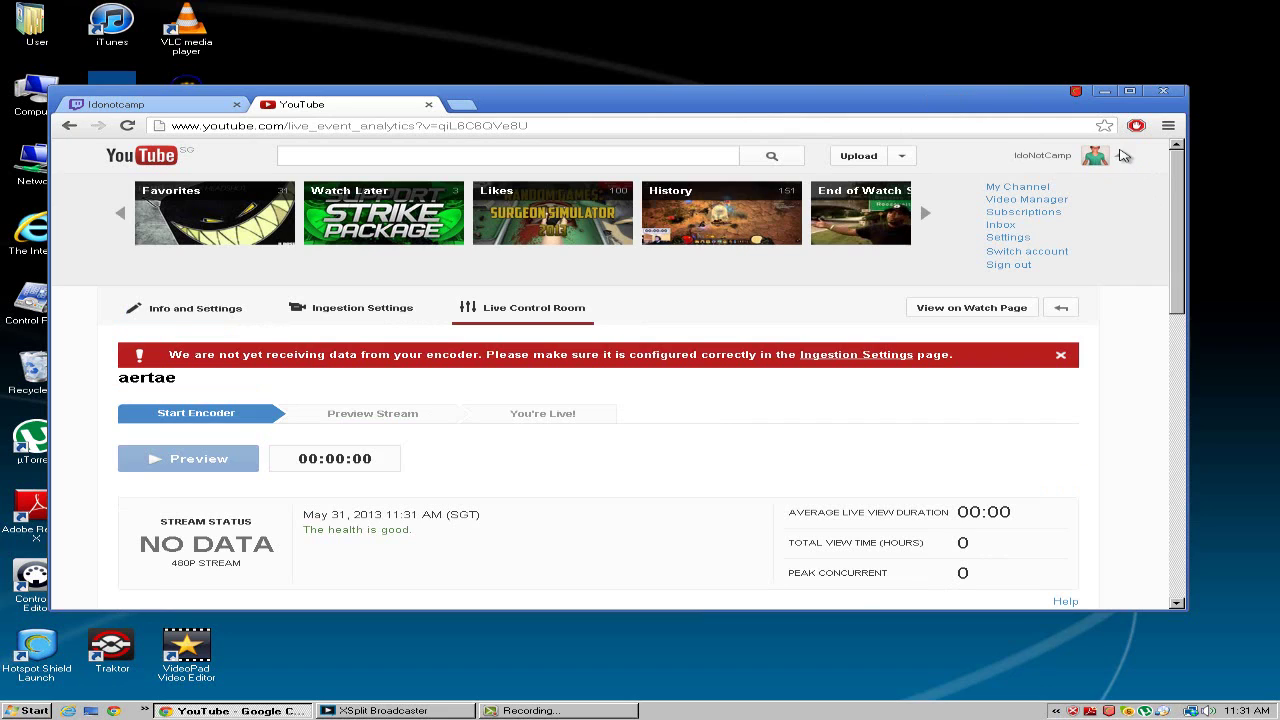
pyautogui.click(1122, 161)
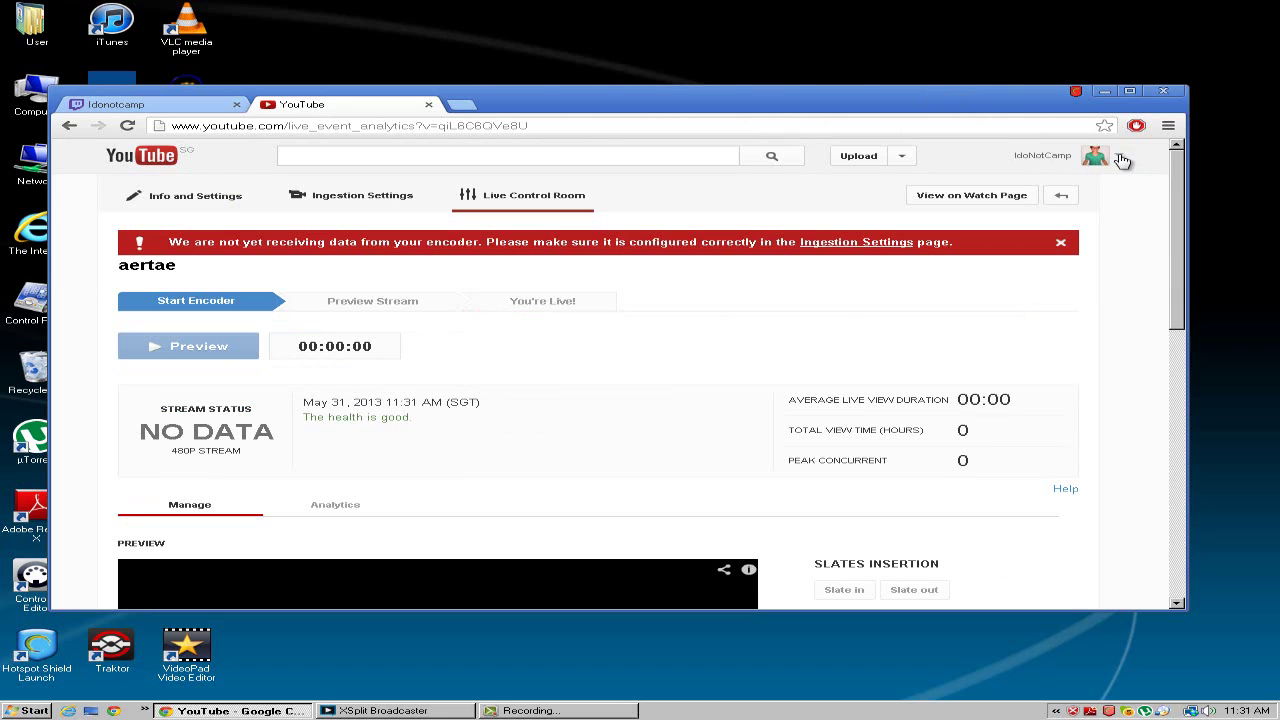
pyautogui.click(412, 711)
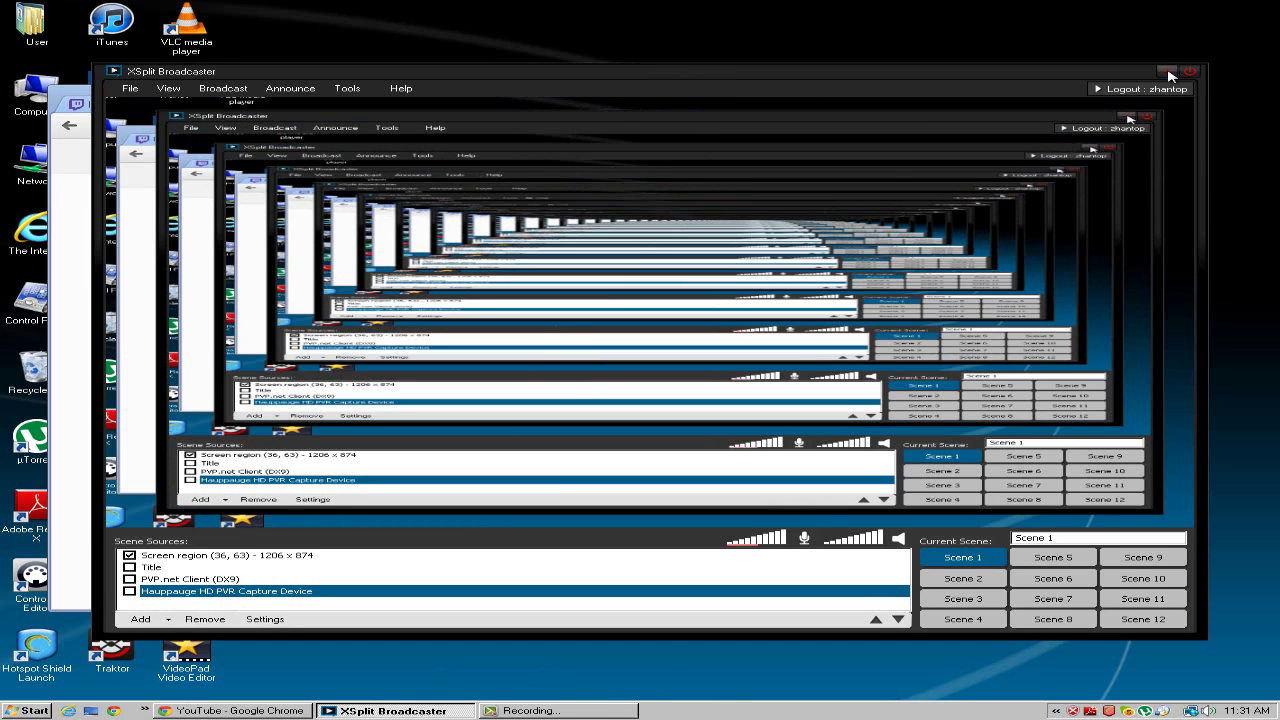
pyautogui.click(1170, 76)
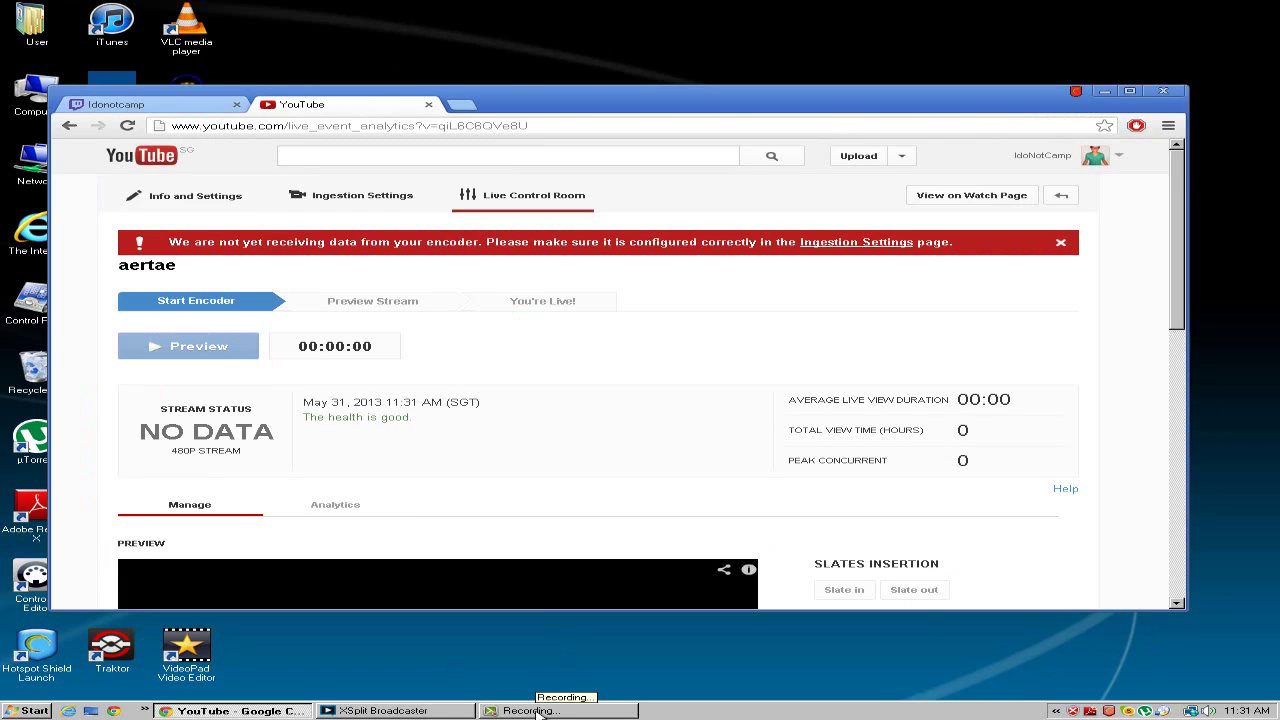